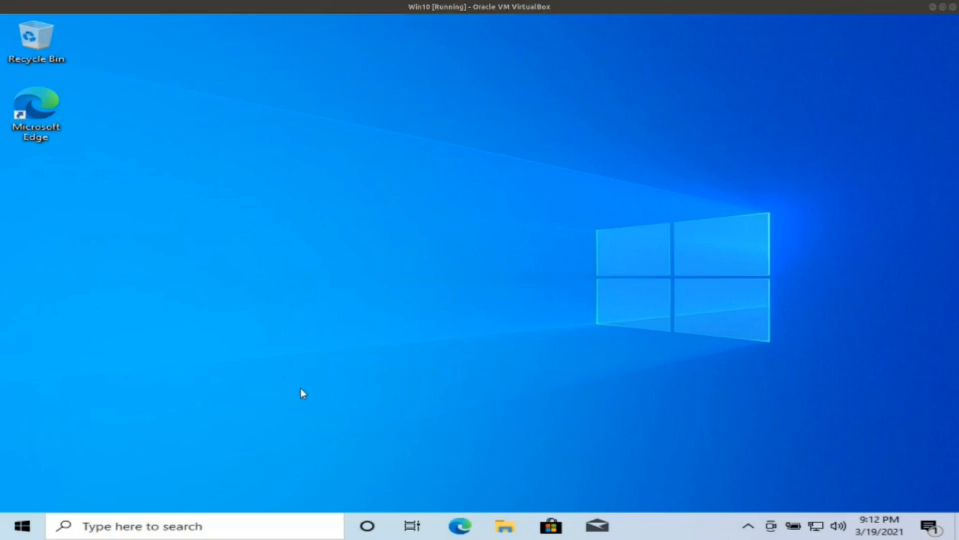
Open Command Prompt as administrator and allow it to make changes to the device
left_click(234, 522)
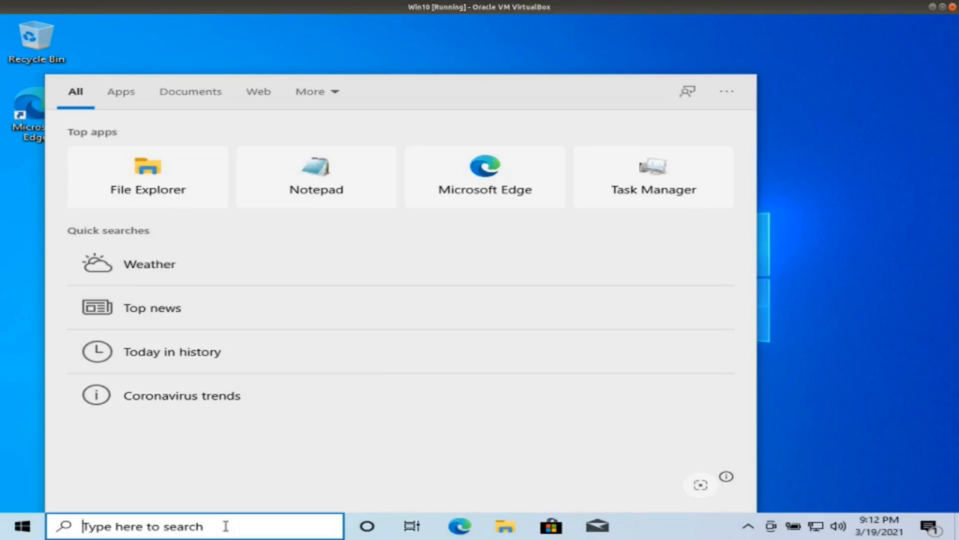
type("cmd")
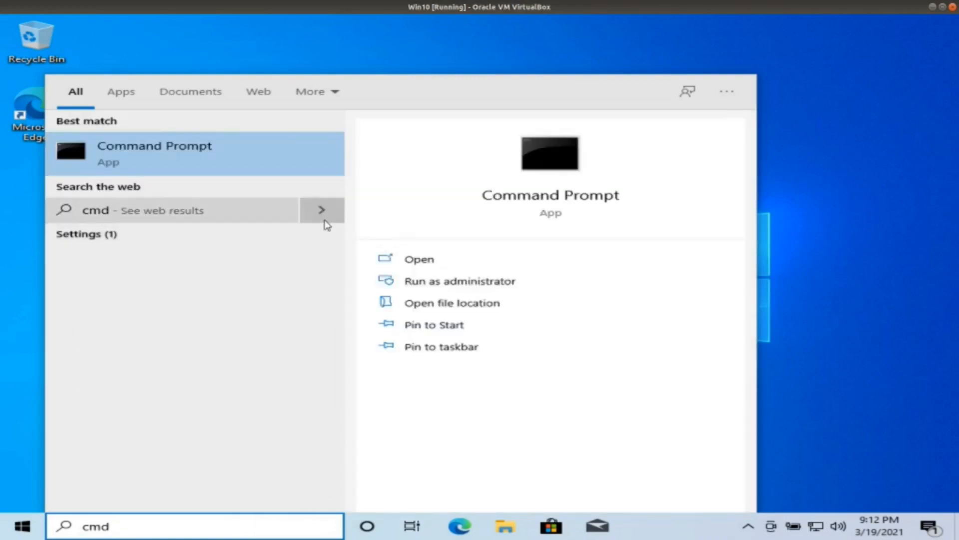
left_click(434, 283)
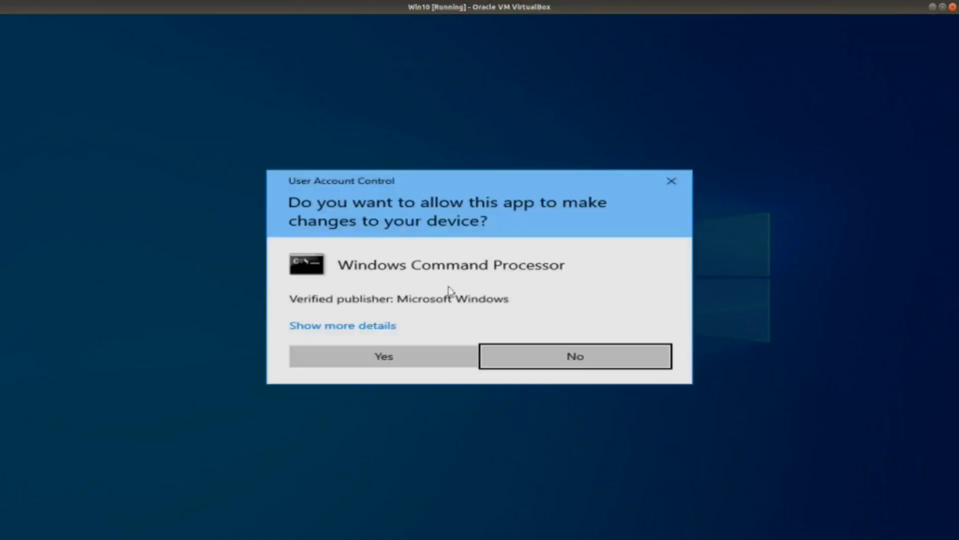
left_click(407, 355)
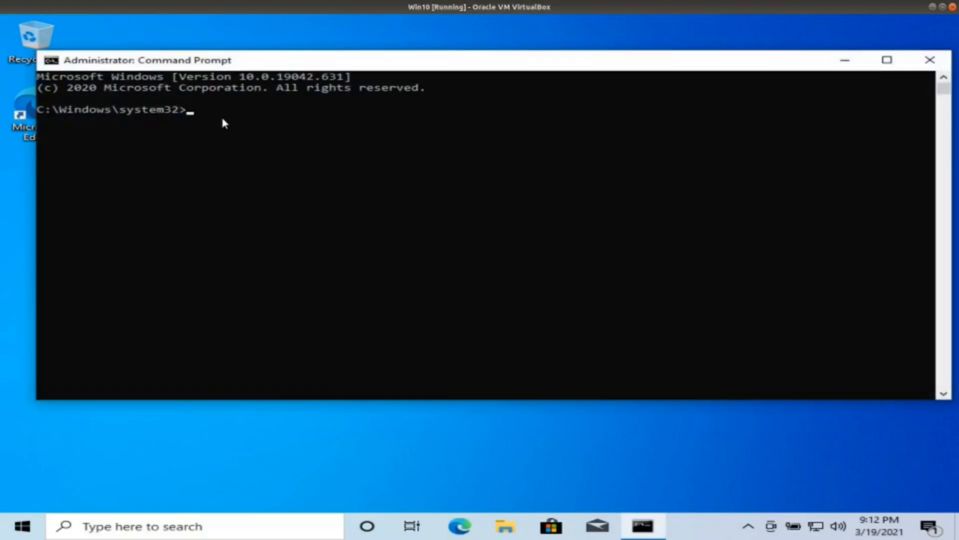
Check the installed Java version with "java -version" and exit the command session
type("java -version")
key("Return")
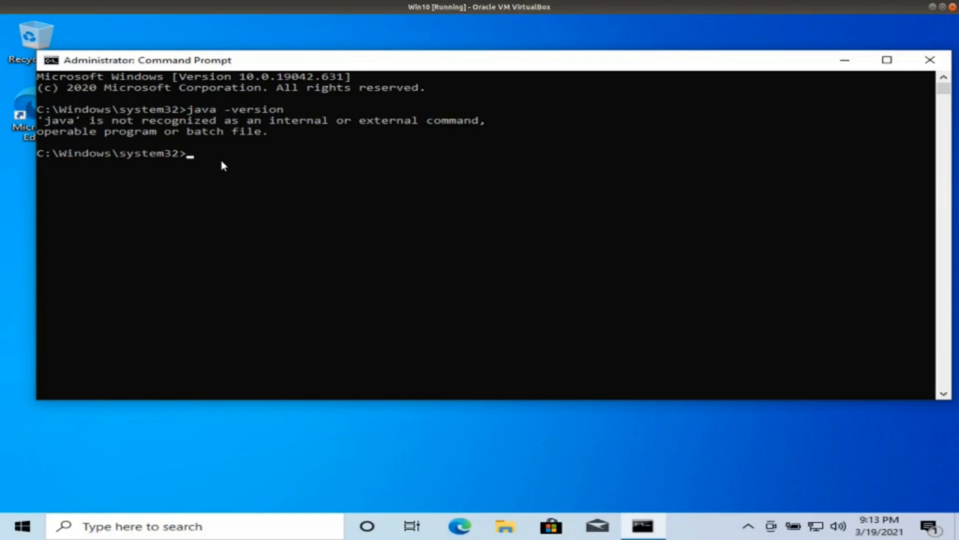
type("xit")
key("Return")
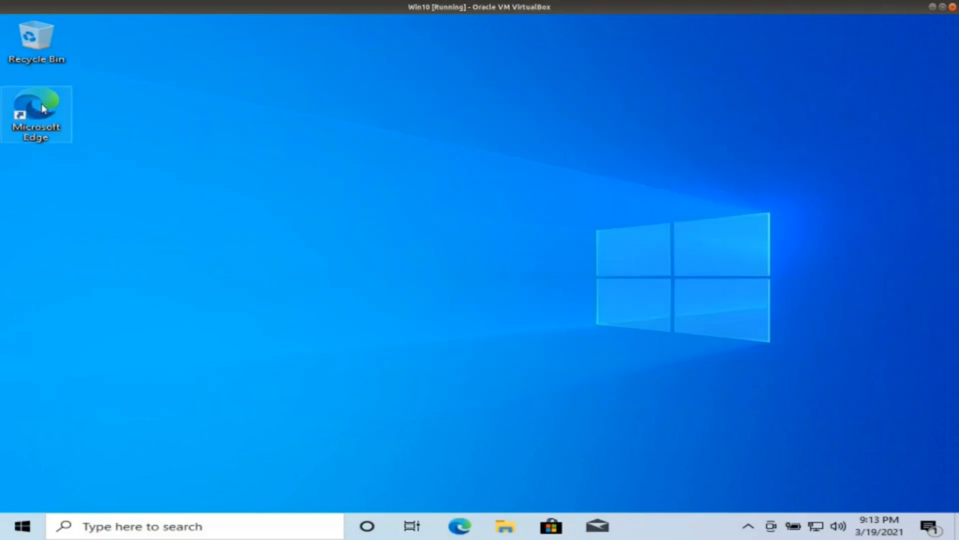
double_click(43, 109)
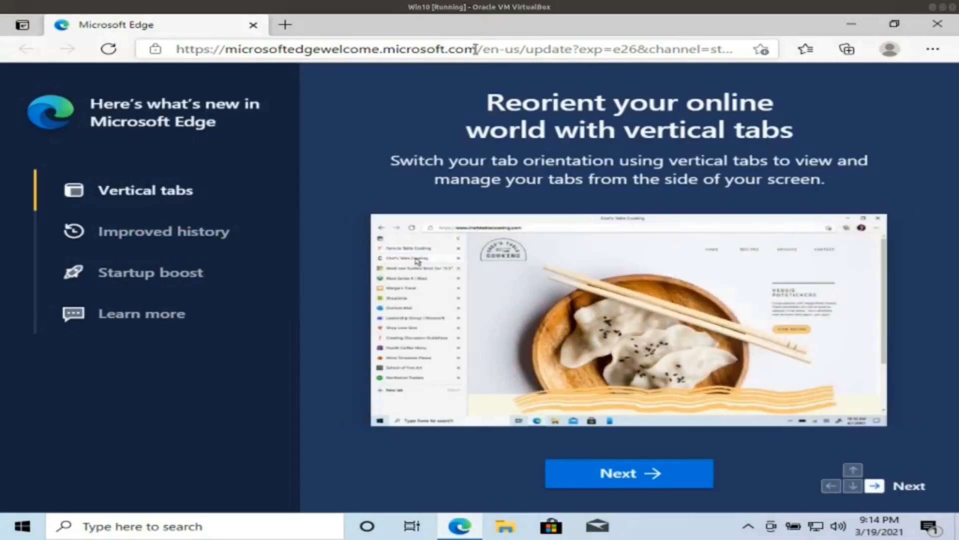
left_click(475, 49)
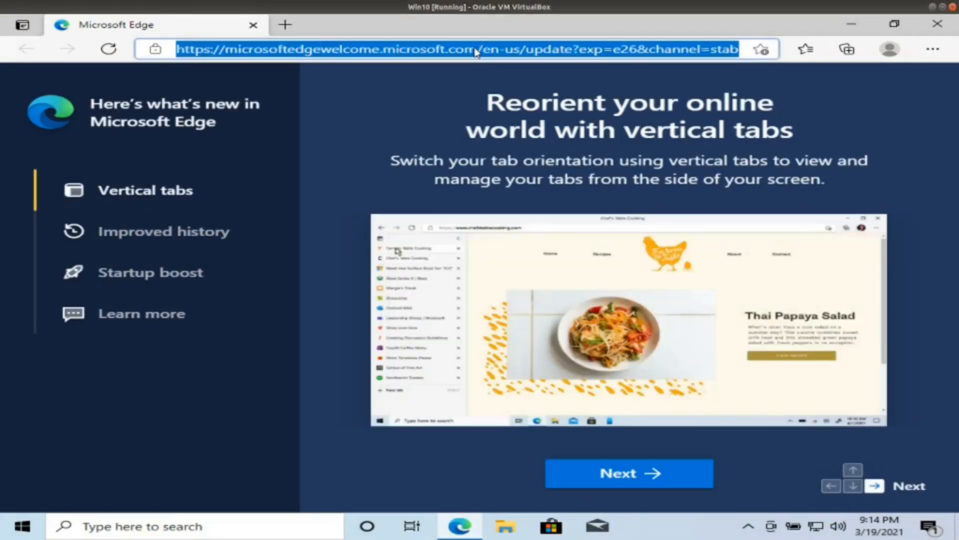
type("https://")
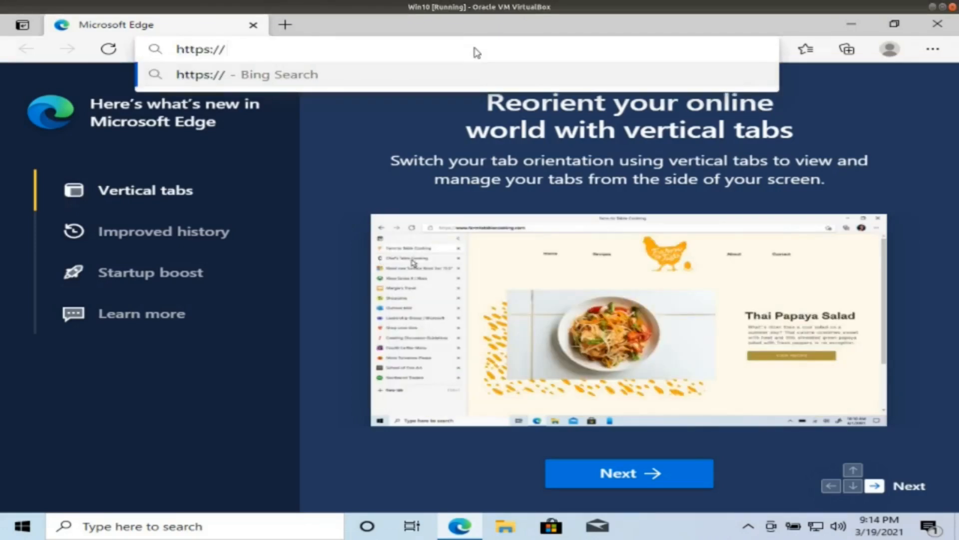
type("google.com")
key("Return")
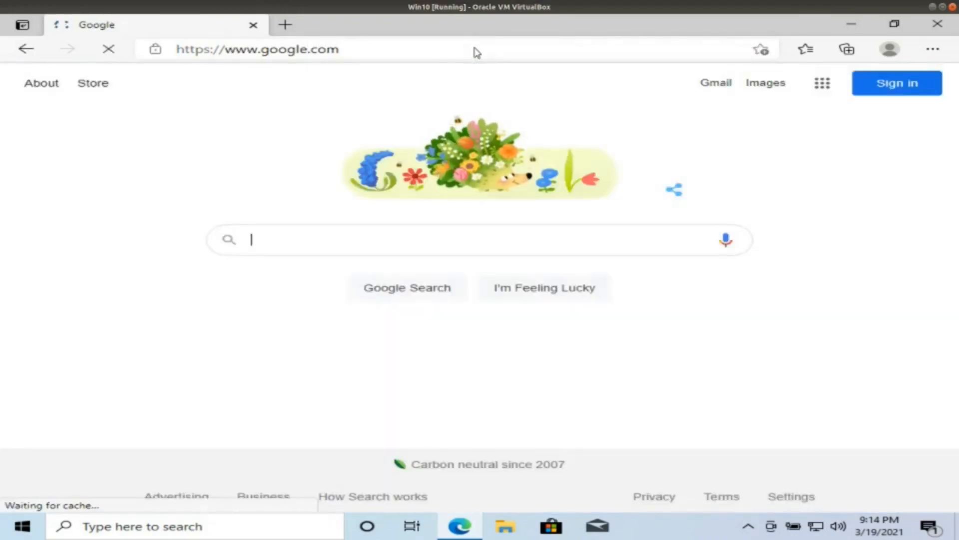
Search Google for "java jdk 11" and open Oracle's Java SE Development Kit 11 downloads page at the Windows x64 packages
left_click(411, 234)
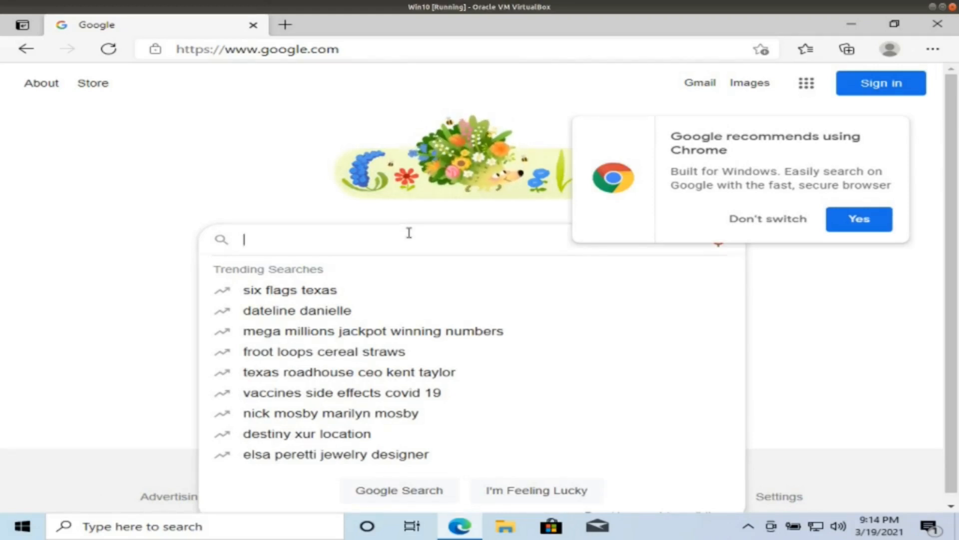
type("java jdk 11")
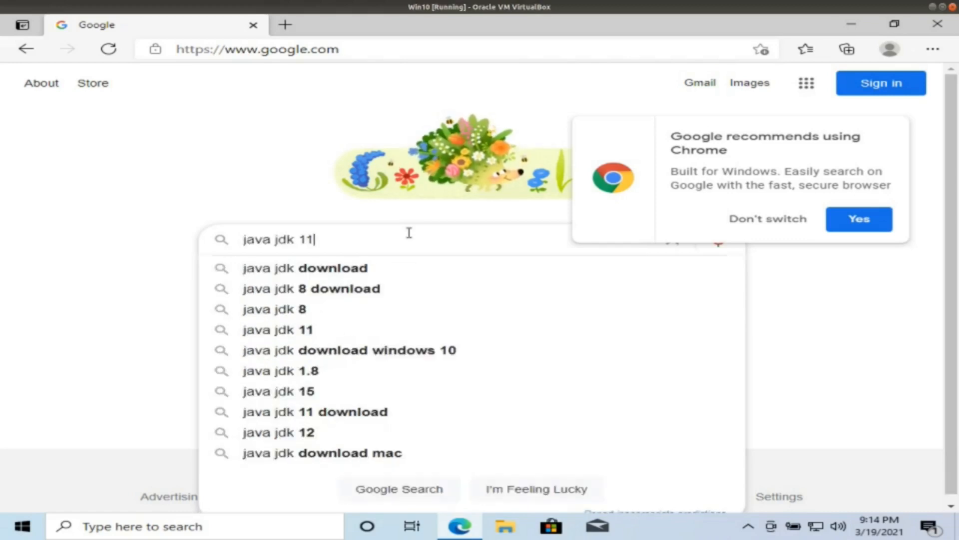
key("Return")
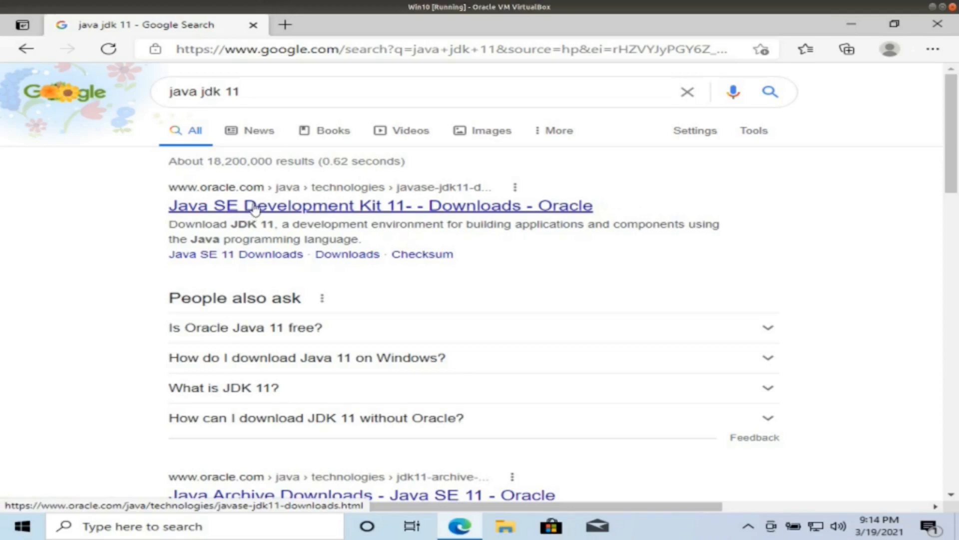
left_click(256, 207)
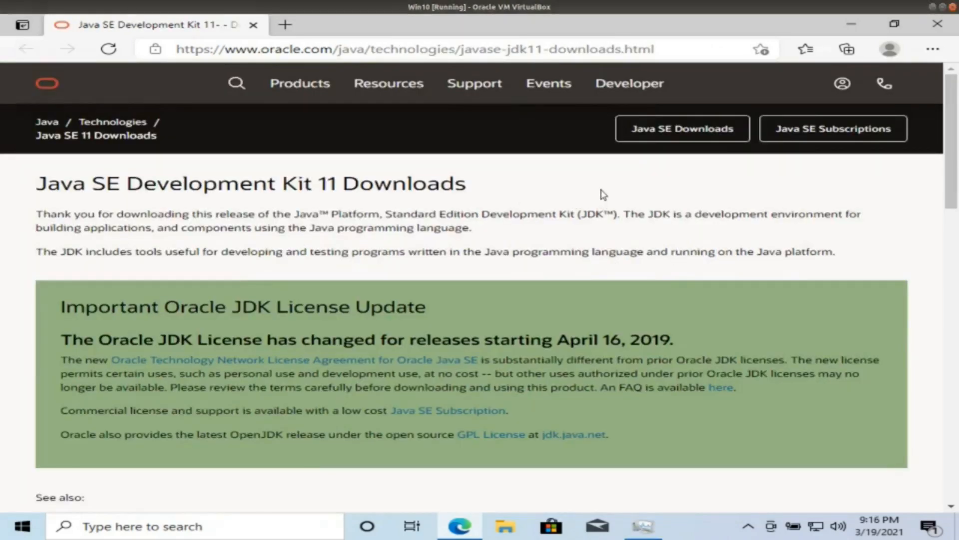
scroll(604, 195, "down", 7)
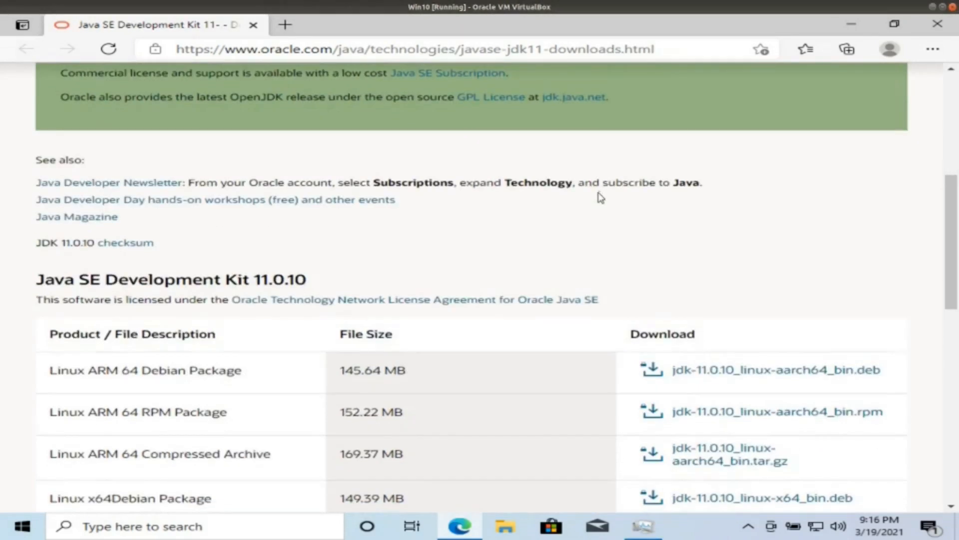
scroll(601, 198, "down", 4)
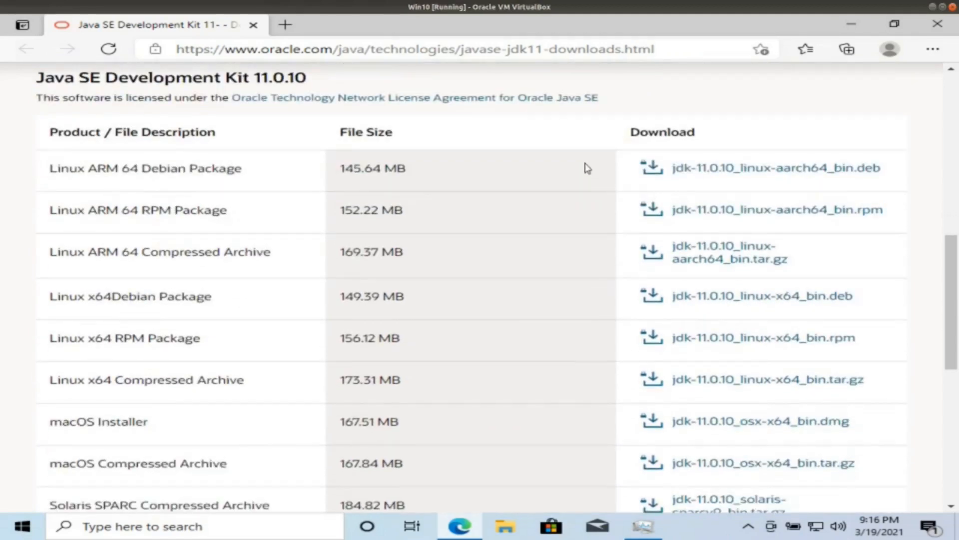
scroll(253, 178, "down", 4)
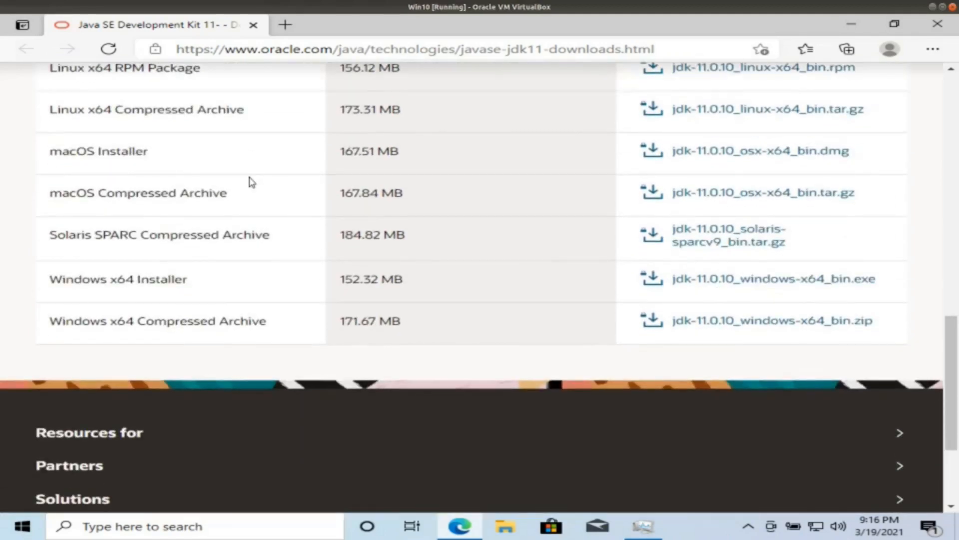
scroll(253, 182, "up", 2)
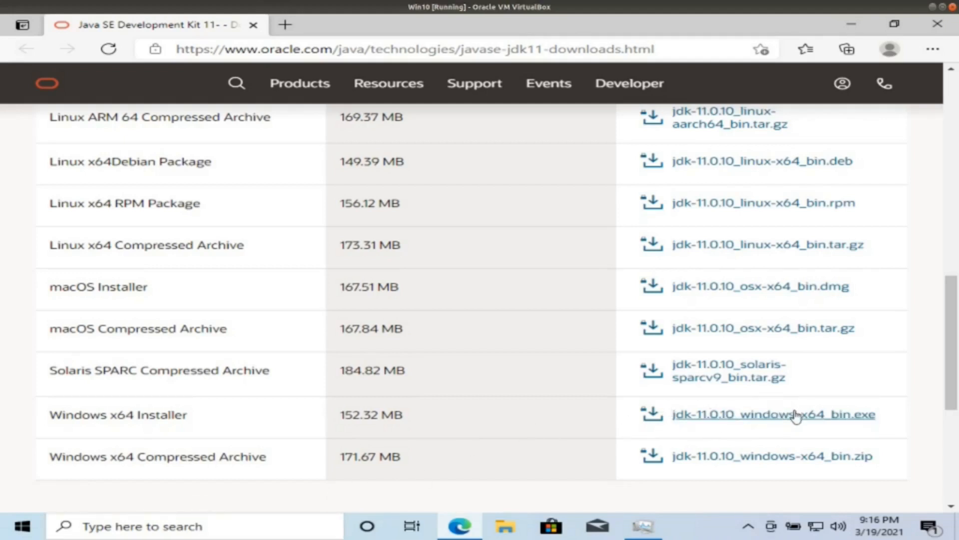
Check the computer's system type in System Information and close that window
left_click(214, 526)
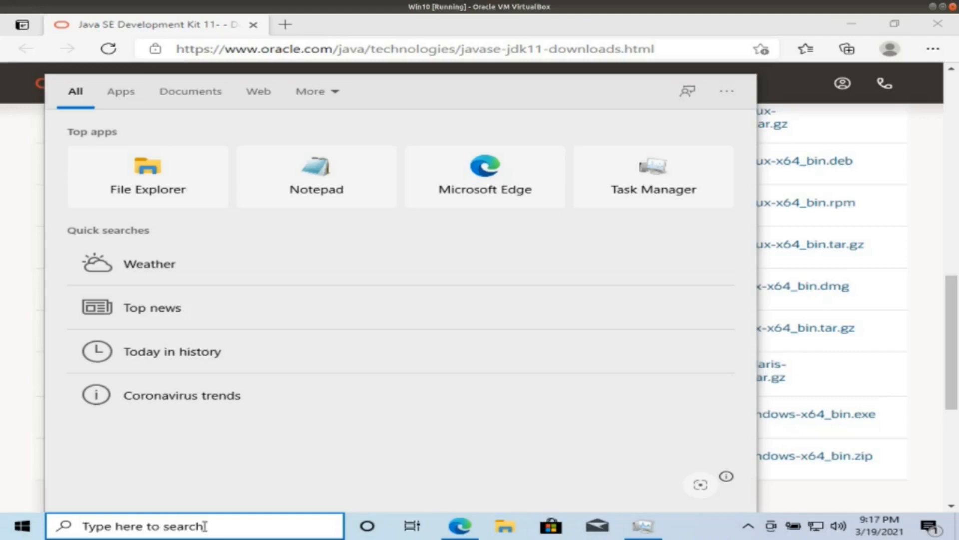
type("system")
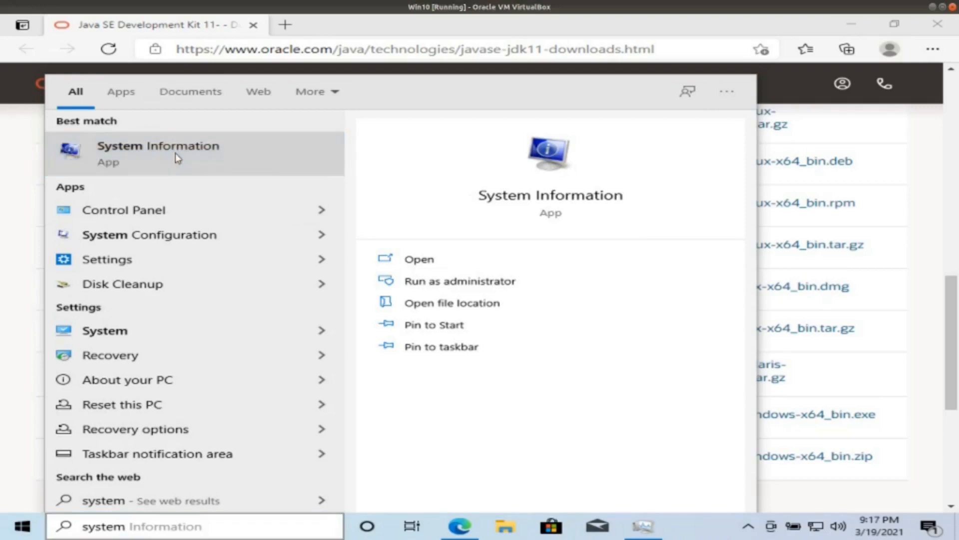
left_click(175, 156)
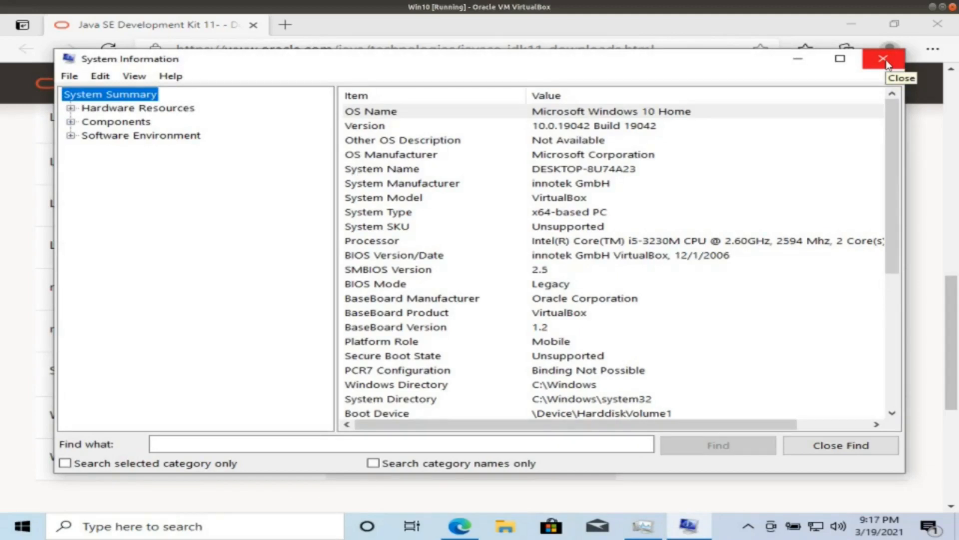
left_click(551, 215)
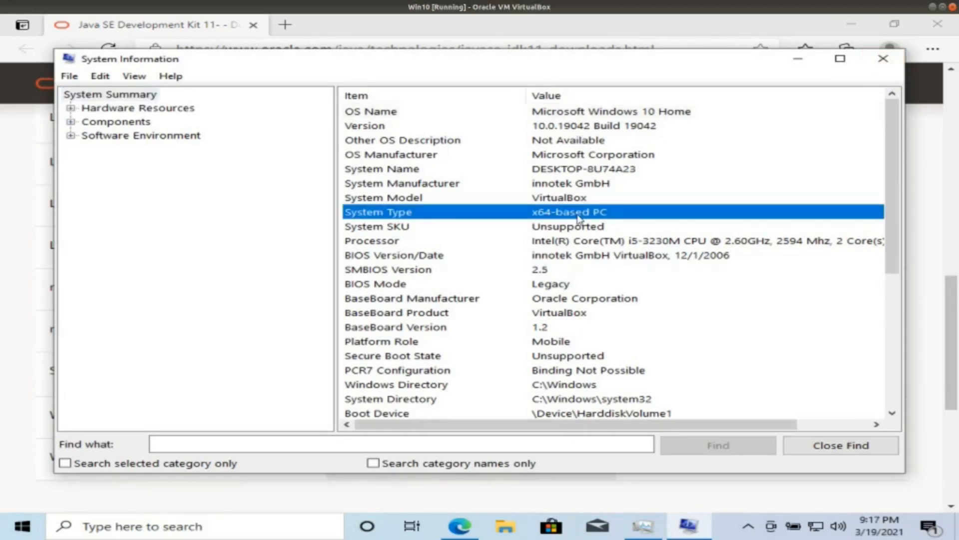
key("alt+F4")
Find This PC by searching for "computer" and open its properties
left_click(242, 524)
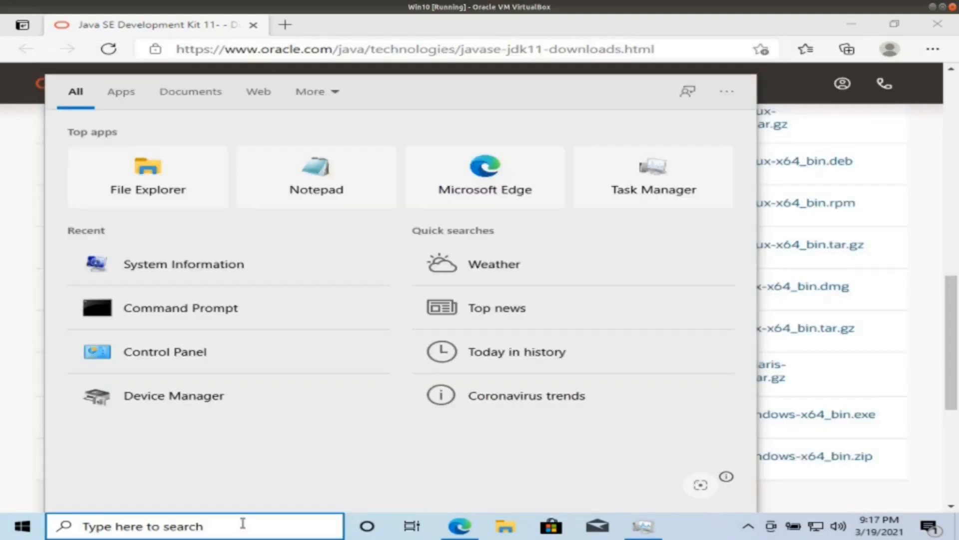
type("computer")
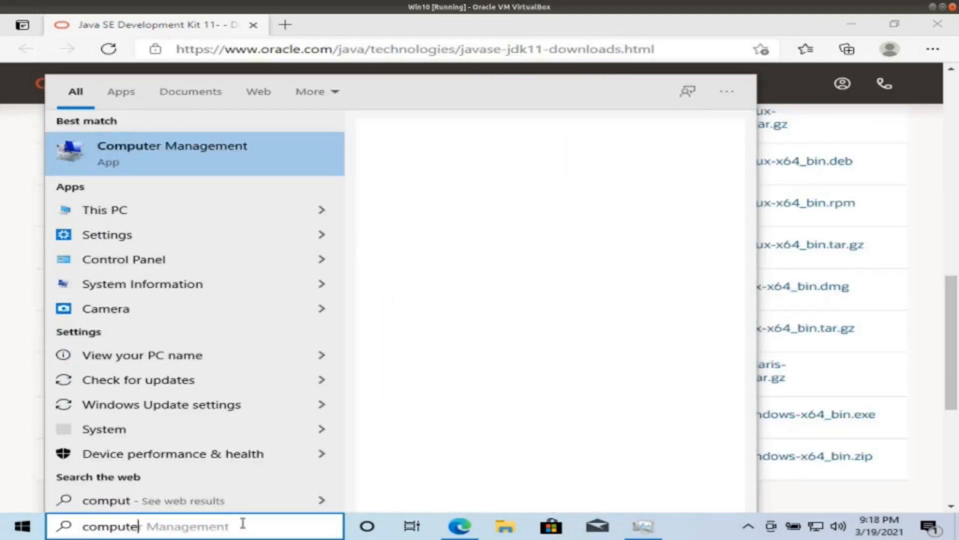
left_click(152, 215)
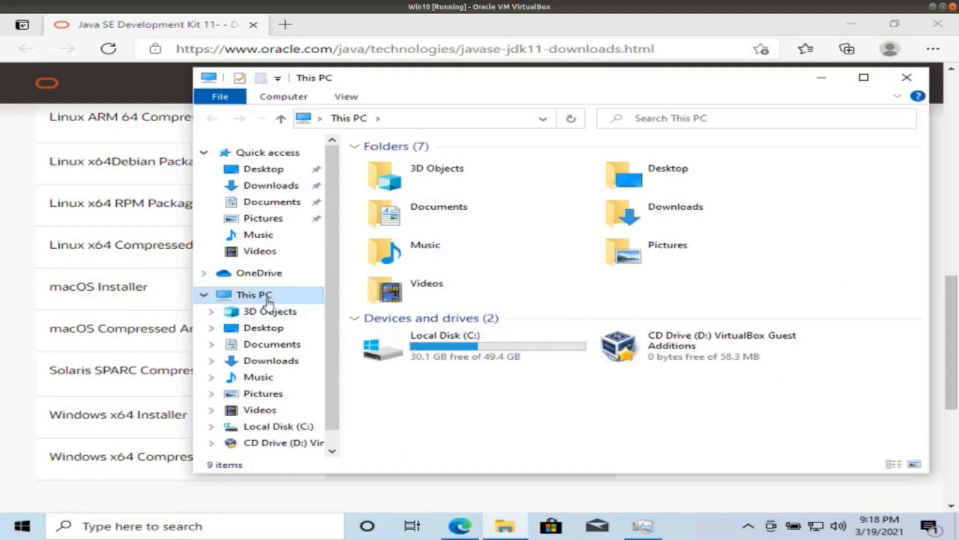
right_click(268, 300)
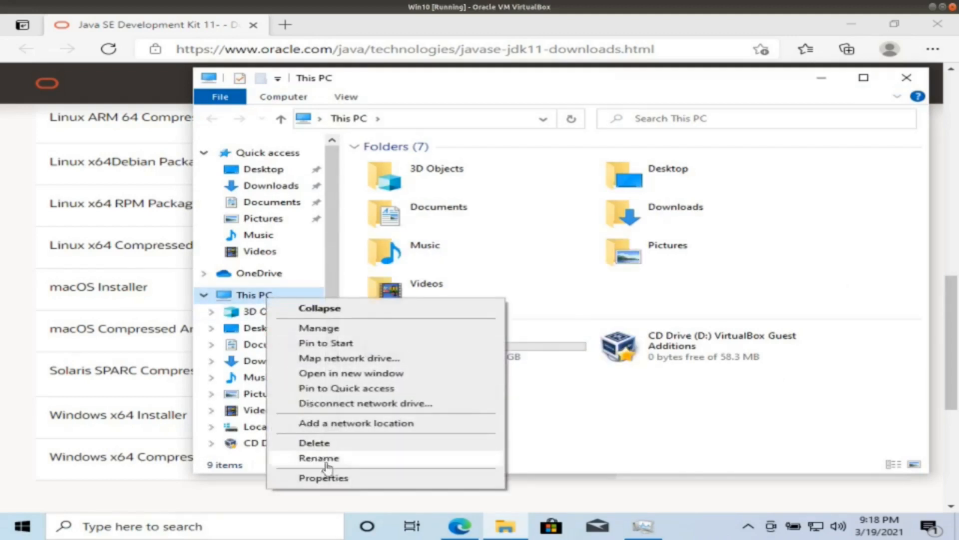
left_click(339, 482)
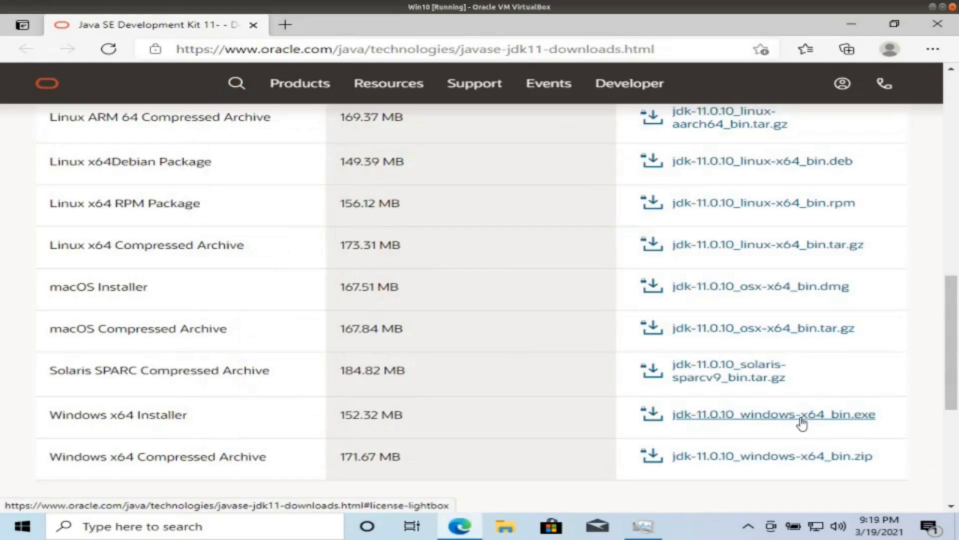
Request the Windows x64 Installer jdk-11.0.10_windows-x64_bin.exe, accepting the Oracle Technology Network License Agreement, and proceed to the Oracle login
left_click(813, 420)
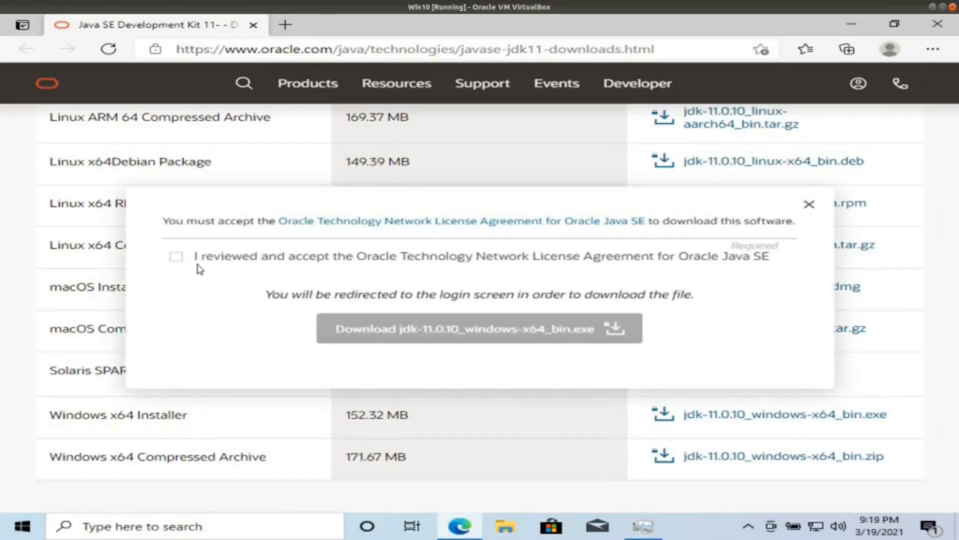
left_click(179, 258)
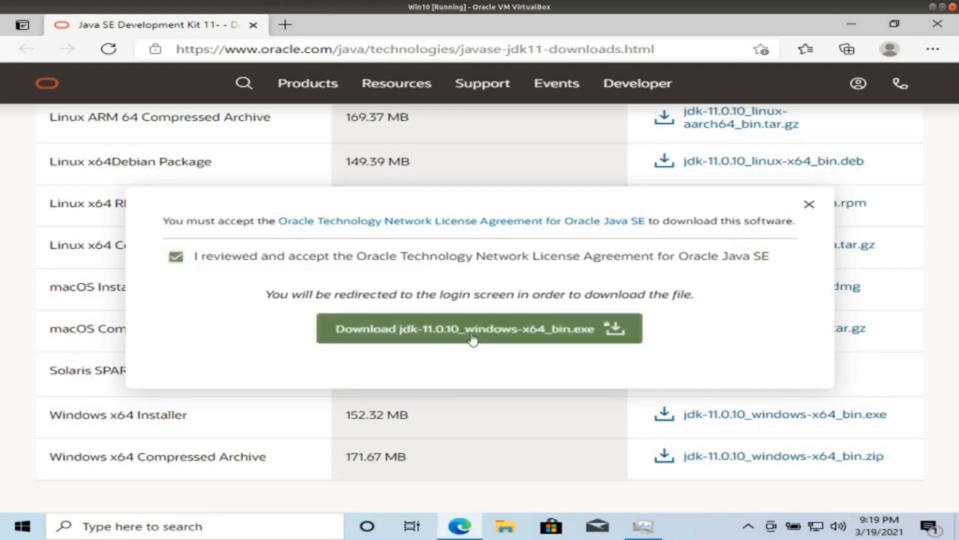
left_click(525, 332)
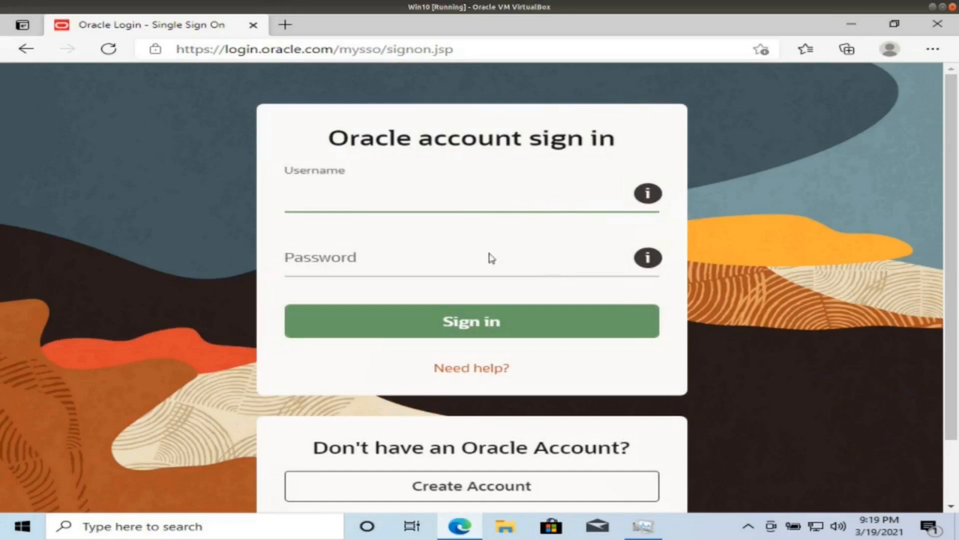
Start creating a new Oracle account from the account sign-in page
scroll(536, 272, "down", 2)
scroll(536, 272, "up", 2)
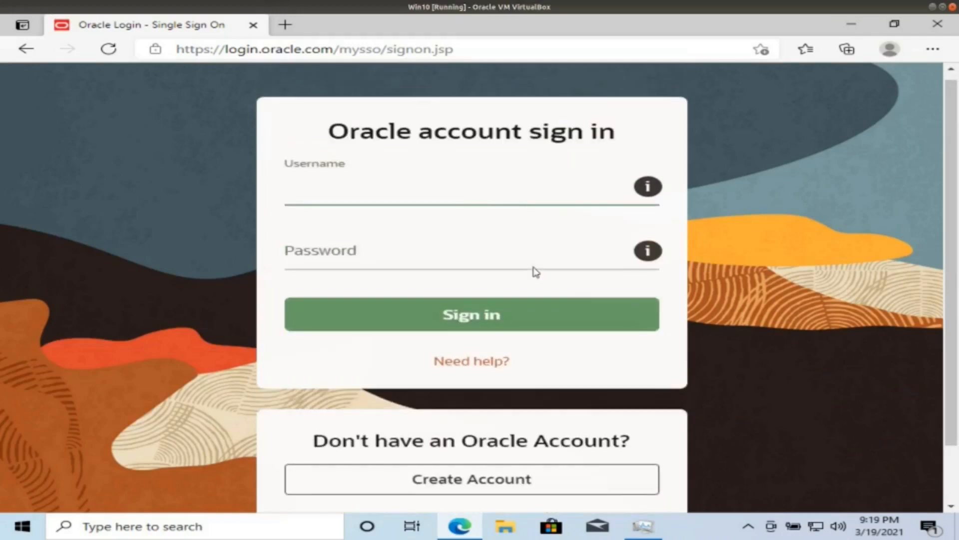
scroll(532, 269, "down", 2)
scroll(530, 270, "up", 2)
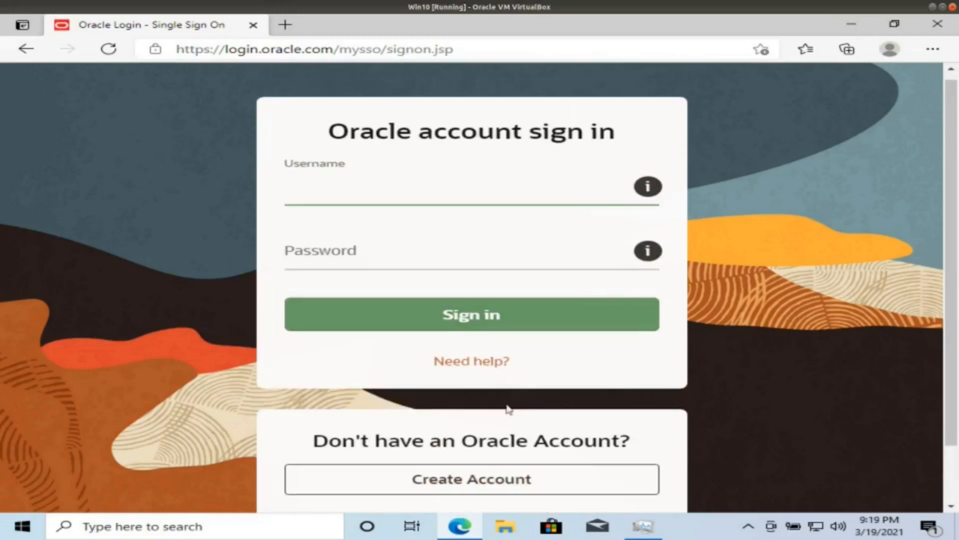
left_click(502, 480)
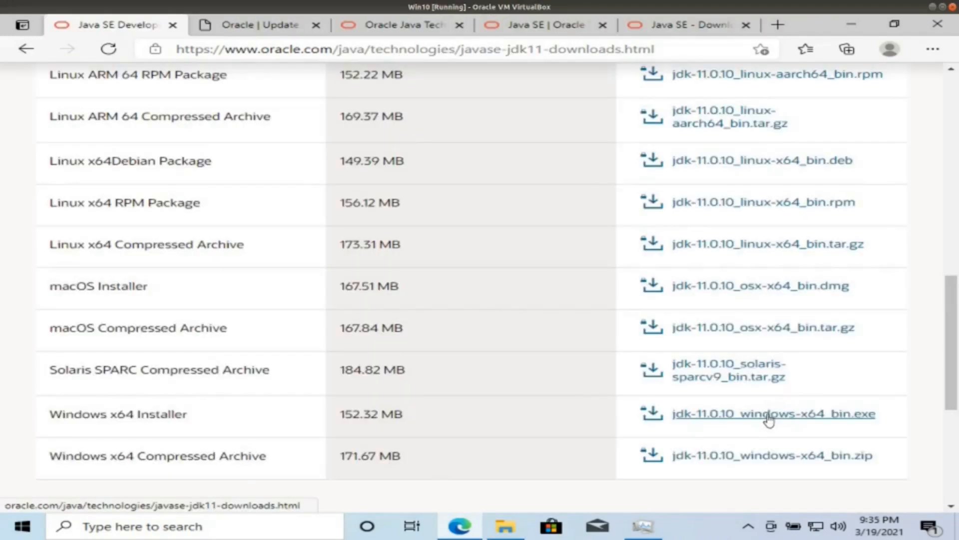
Download the Windows x64 installer jdk-11.0.10_windows-x64_bin.exe, accepting the Oracle Technology Network License Agreement for Oracle Java SE
left_click(768, 421)
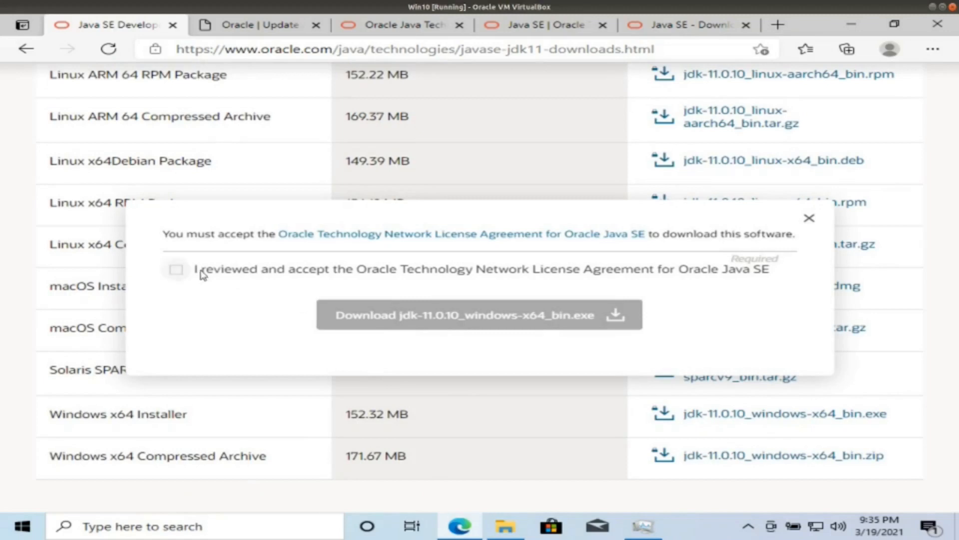
left_click(181, 271)
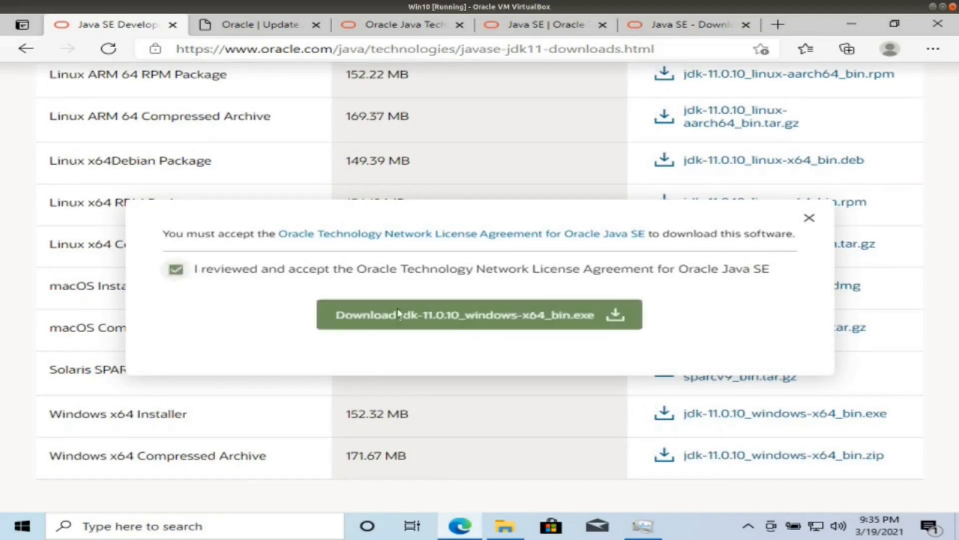
left_click(501, 320)
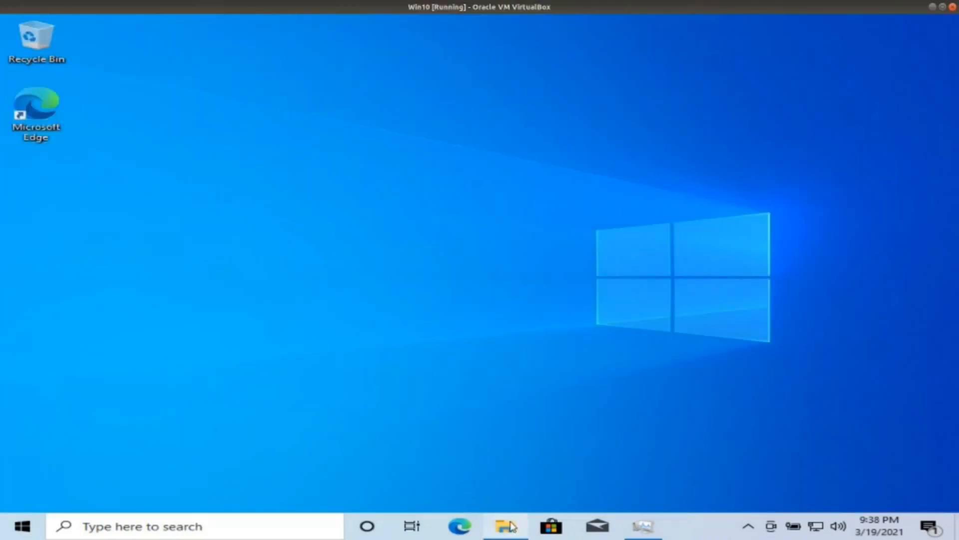
Run jdk-11.0.10_windows-x64_bin from the Downloads folder, allow it to make changes, and install the JDK with the default features and location
left_click(509, 525)
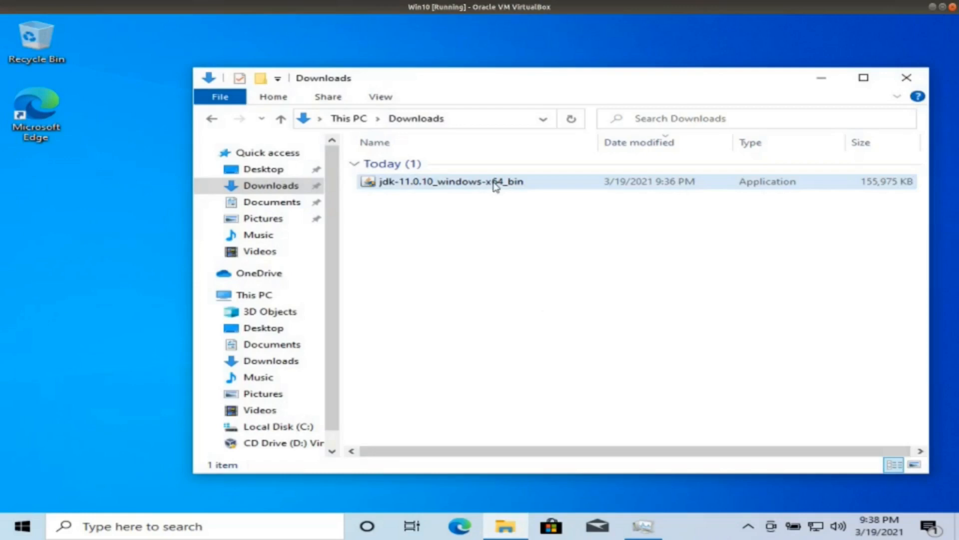
left_click(453, 188)
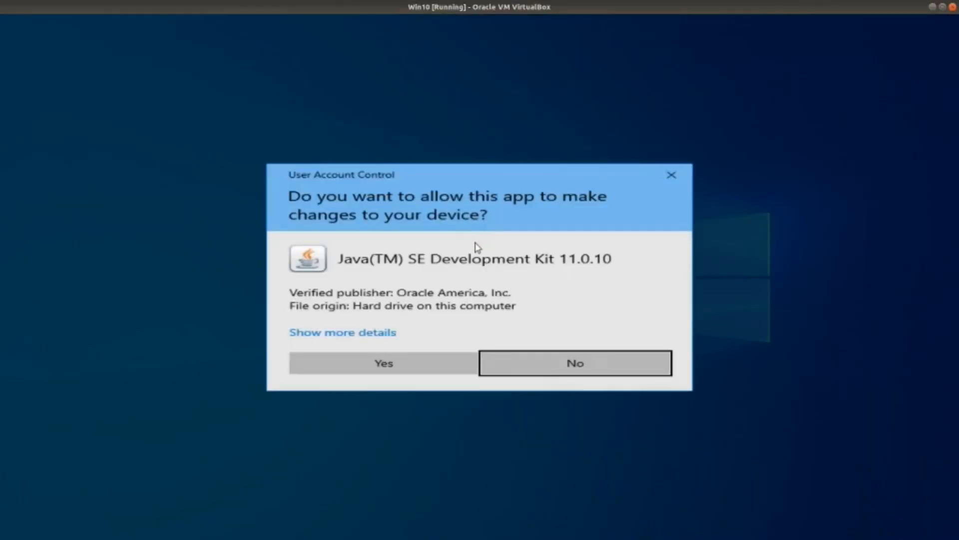
left_click(419, 369)
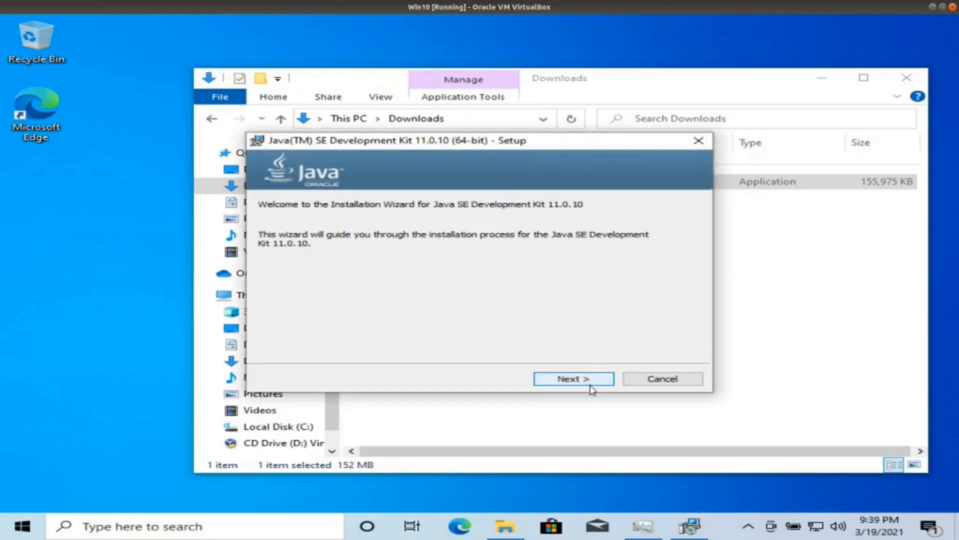
left_click(584, 380)
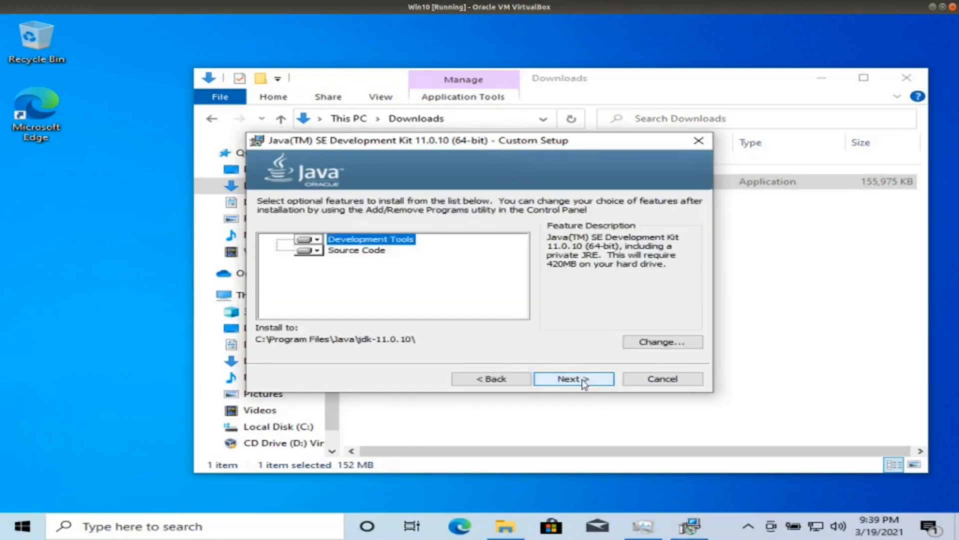
left_click(574, 380)
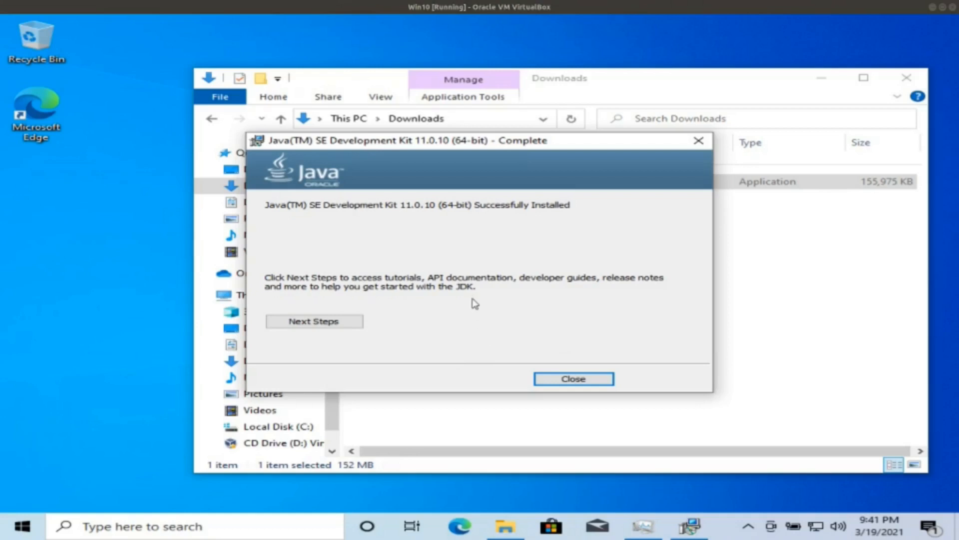
left_click(565, 381)
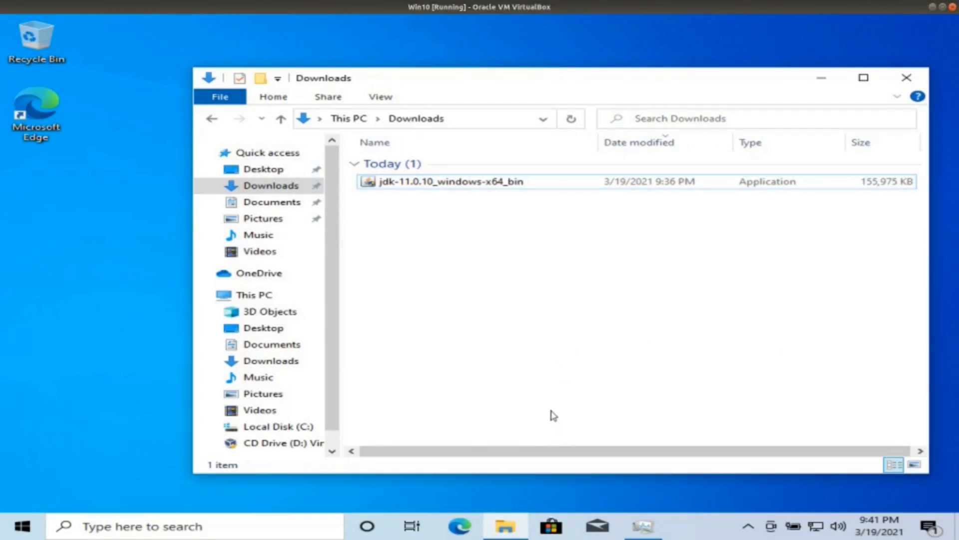
Find Control Panel by searching for "control" and reach the Environment Variables dialog through the advanced system settings
left_click(223, 525)
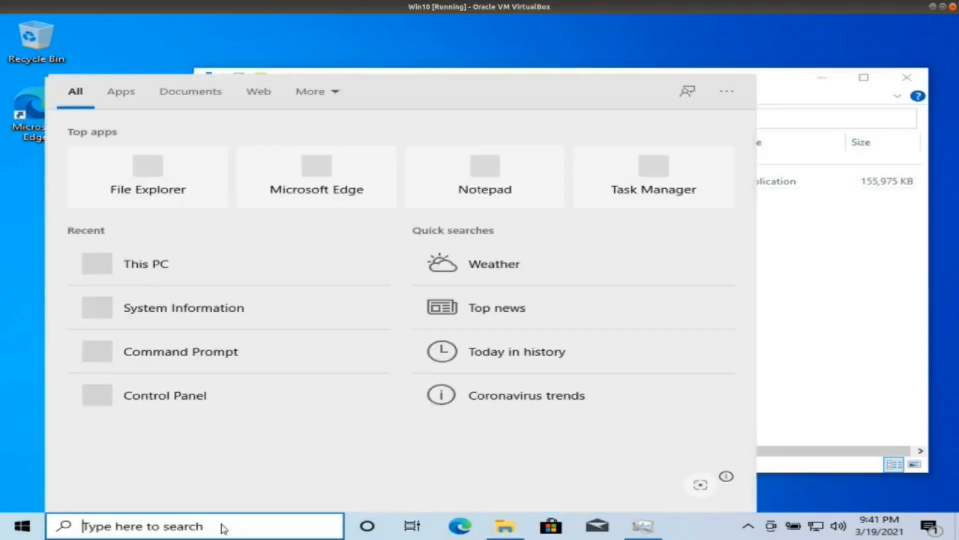
type("control")
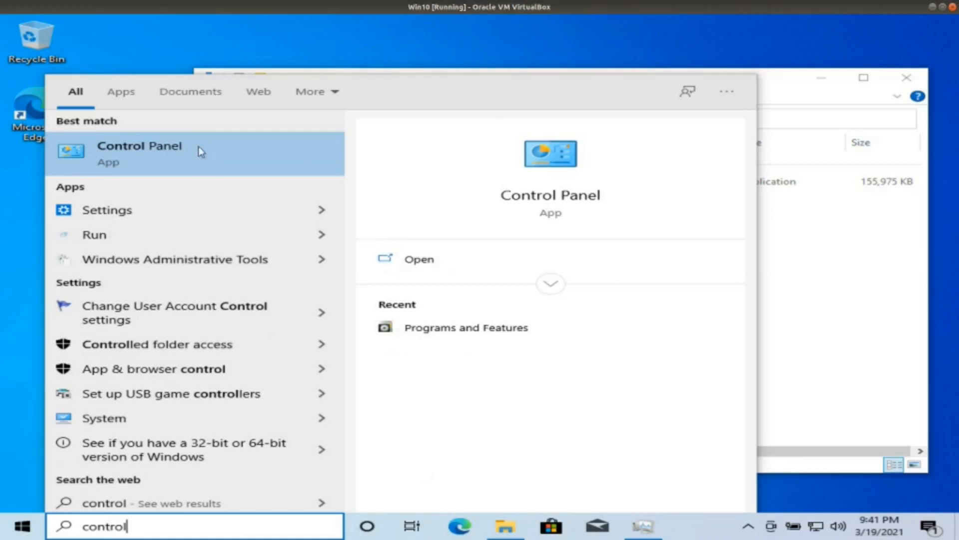
left_click(179, 151)
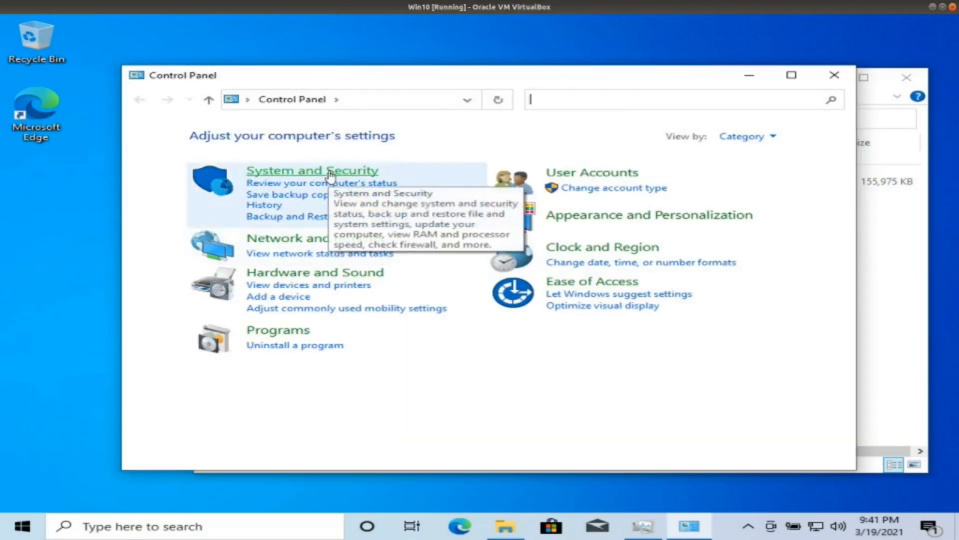
left_click(358, 172)
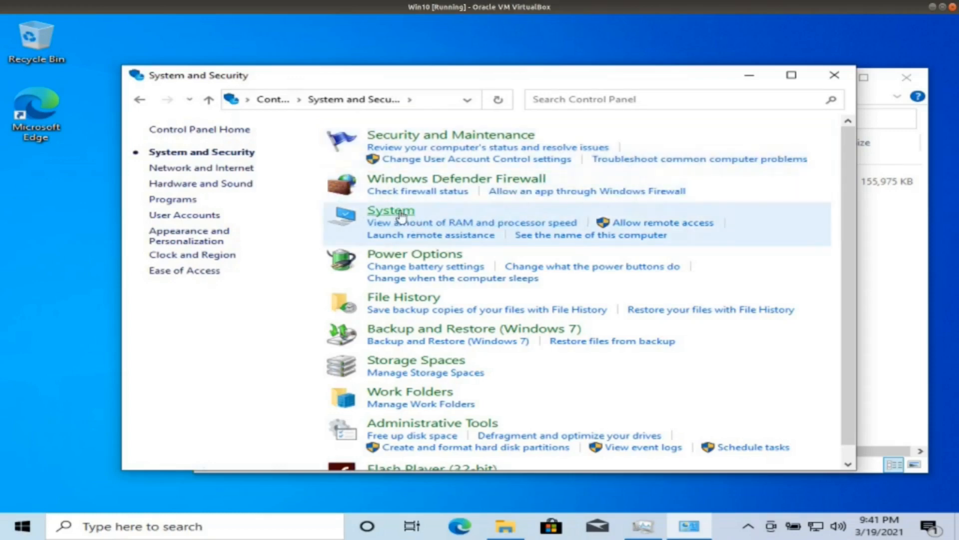
left_click(769, 221)
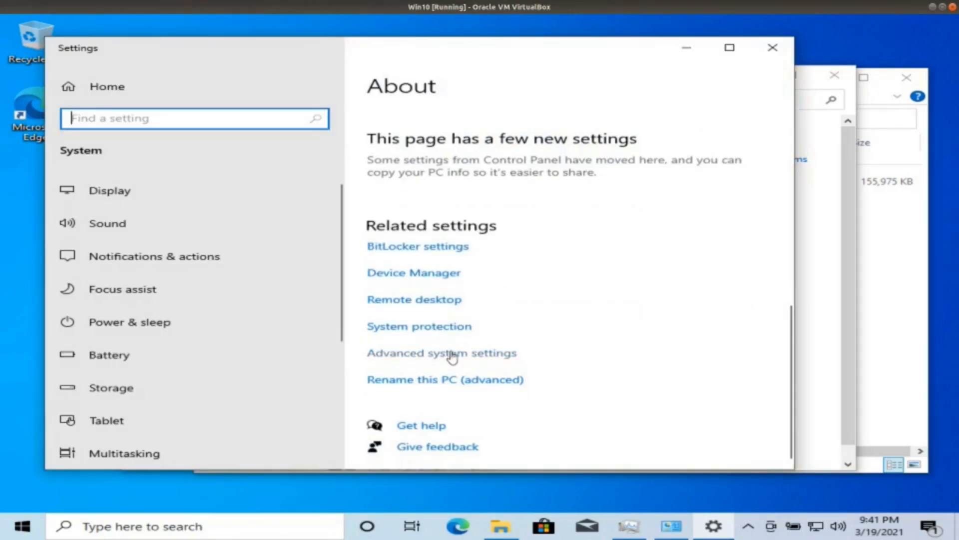
left_click(444, 355)
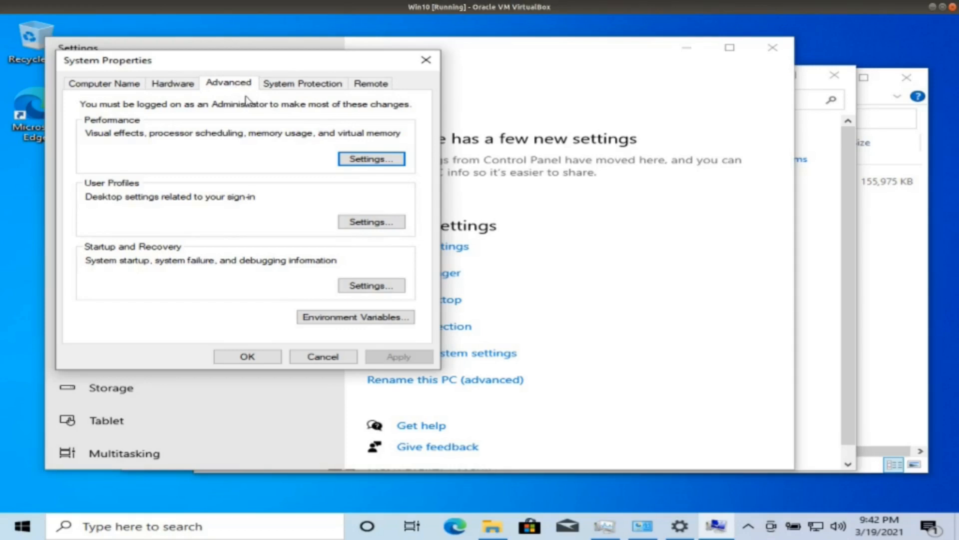
left_click(368, 317)
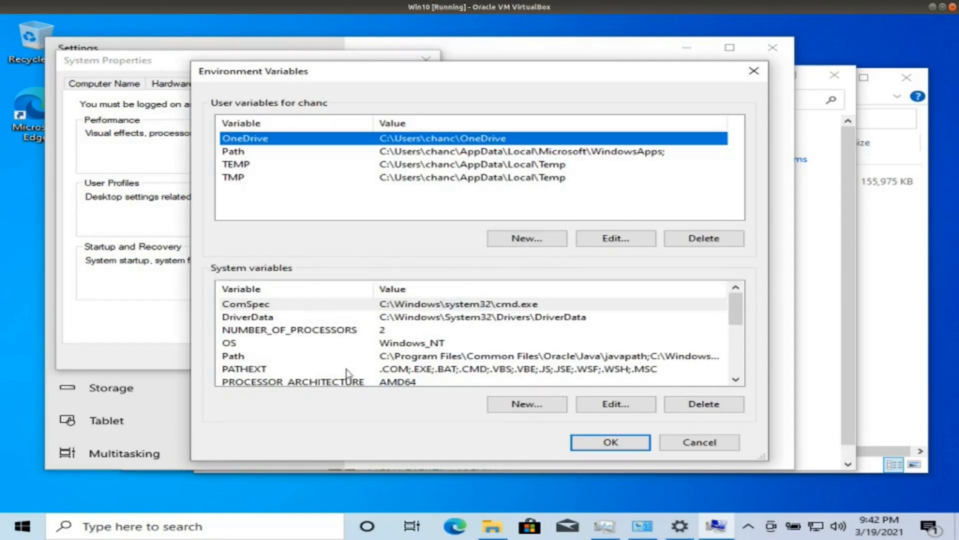
Open the Path entry under System variables for editing
scroll(378, 320, "down", 2)
scroll(379, 321, "up", 2)
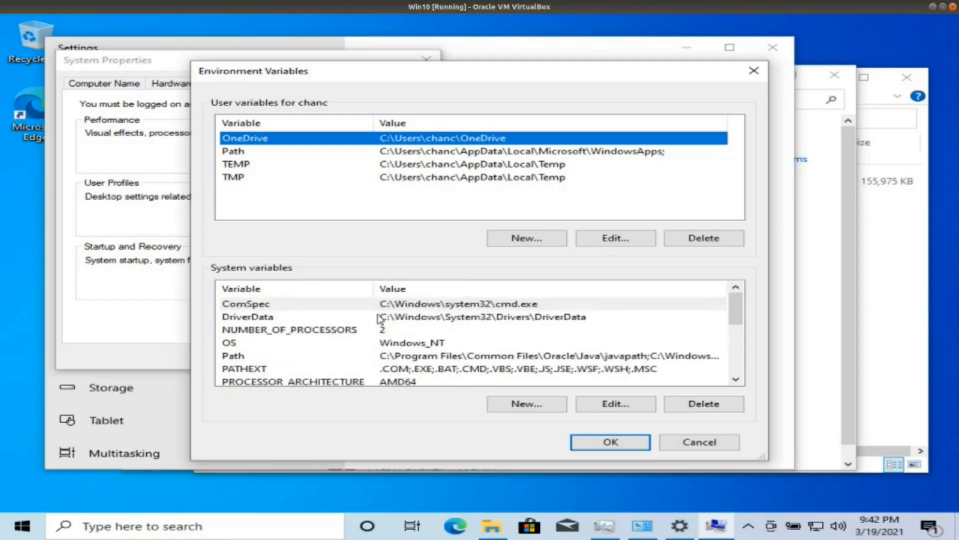
left_click(284, 356)
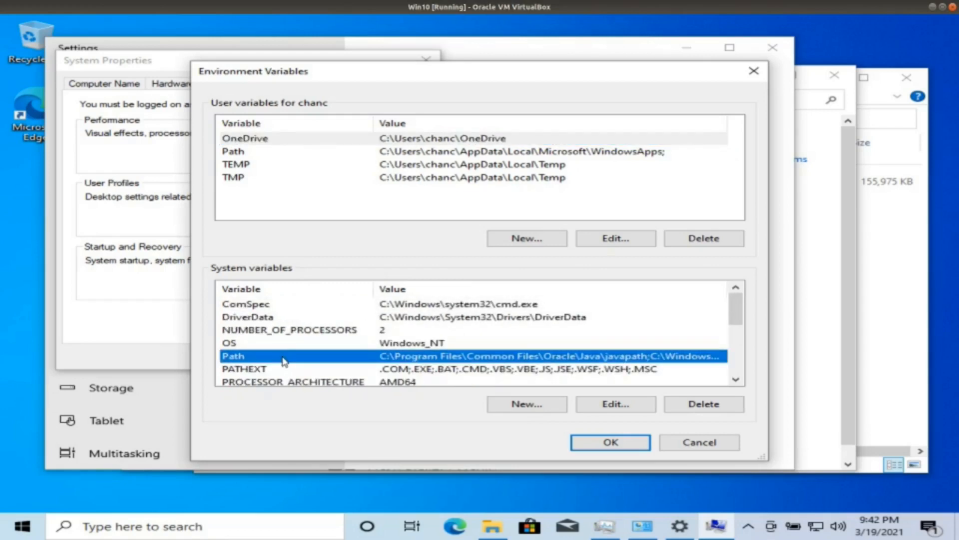
left_click(598, 406)
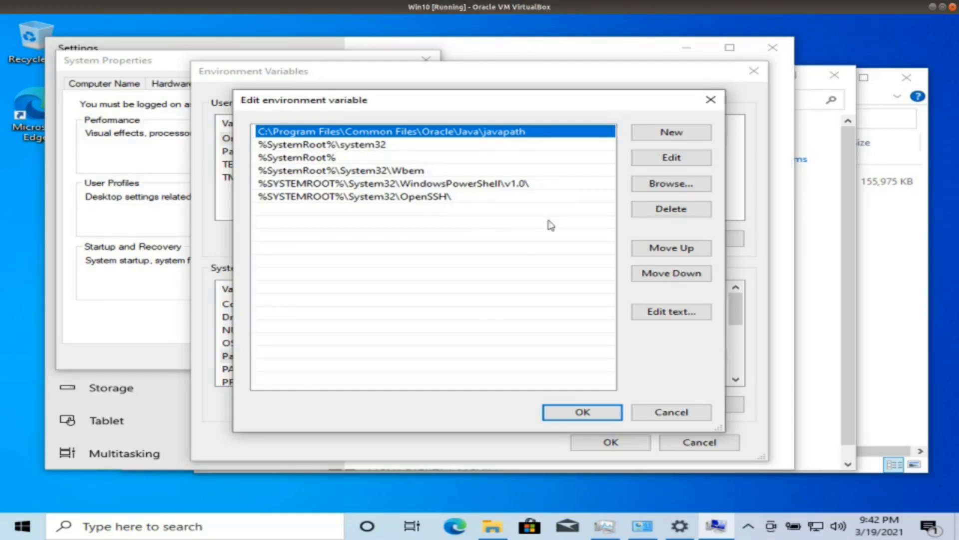
Browse to C:\Program Files\Java\jdk-11.0.10\bin in a new File Explorer window and copy the folder's full path
left_click(494, 531)
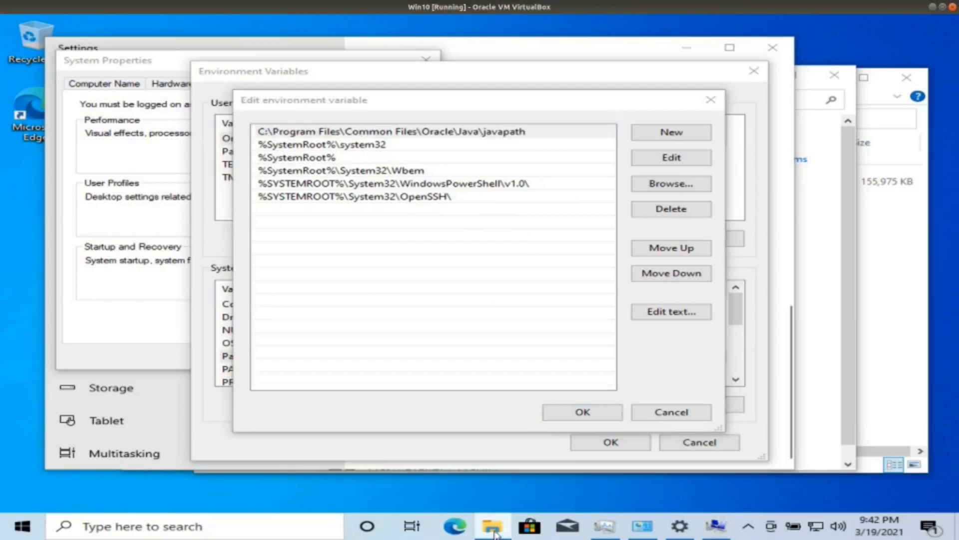
right_click(495, 533)
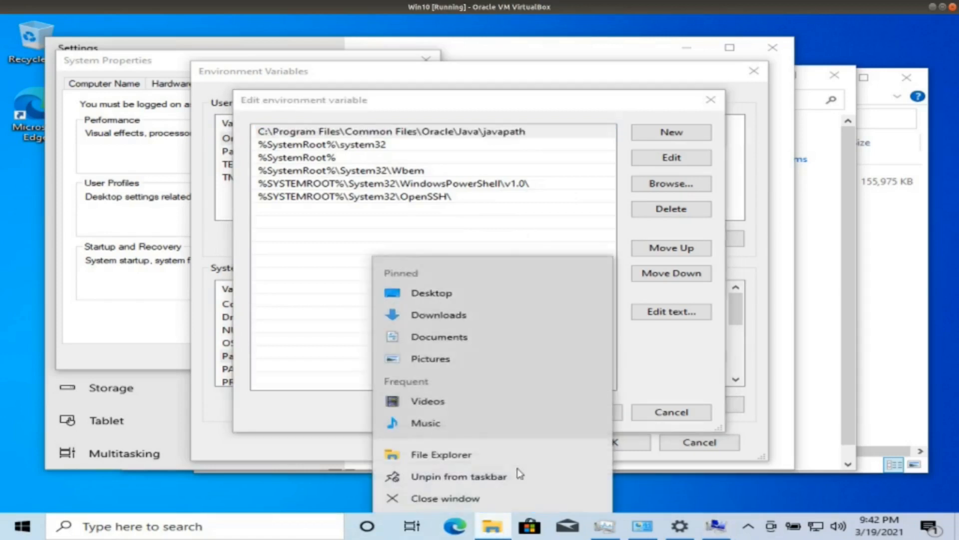
left_click(487, 455)
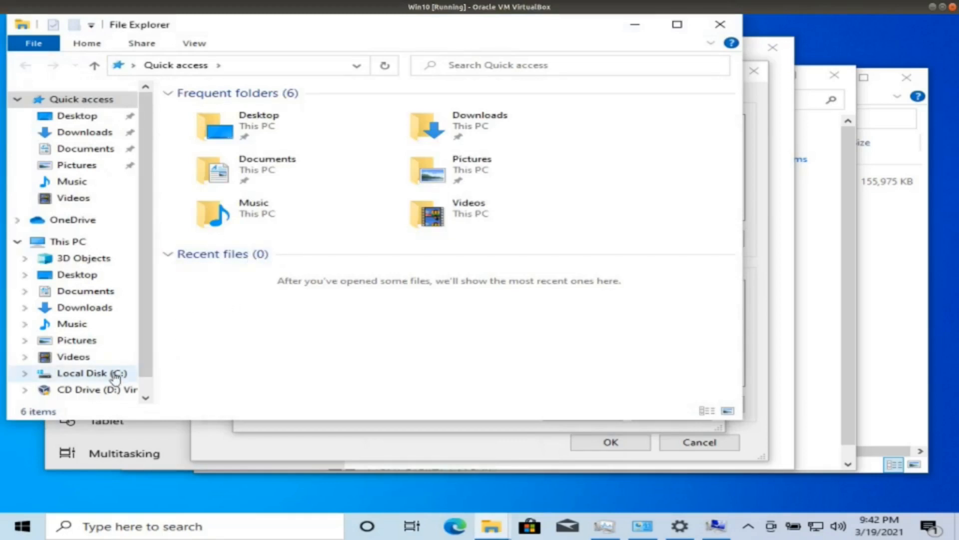
left_click(114, 376)
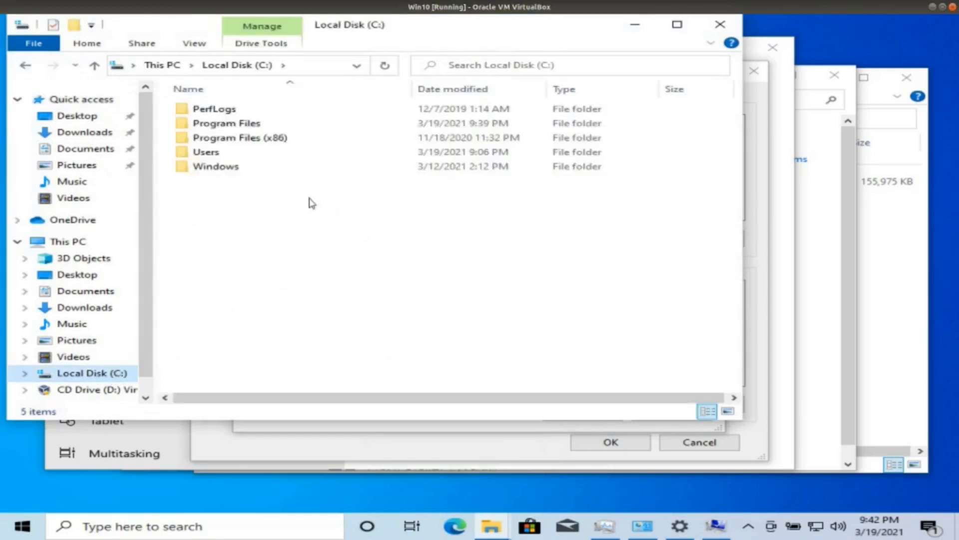
double_click(261, 123)
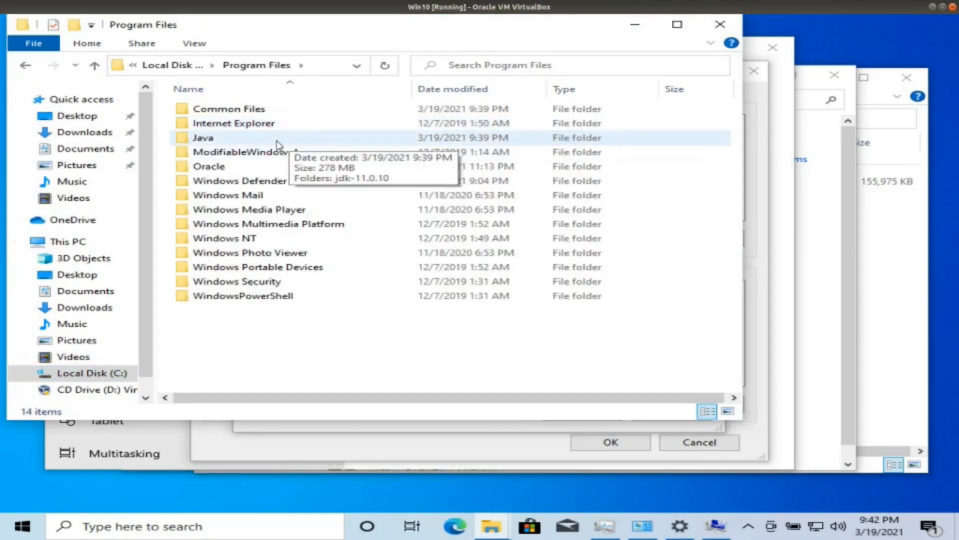
left_click(255, 148)
double_click(247, 142)
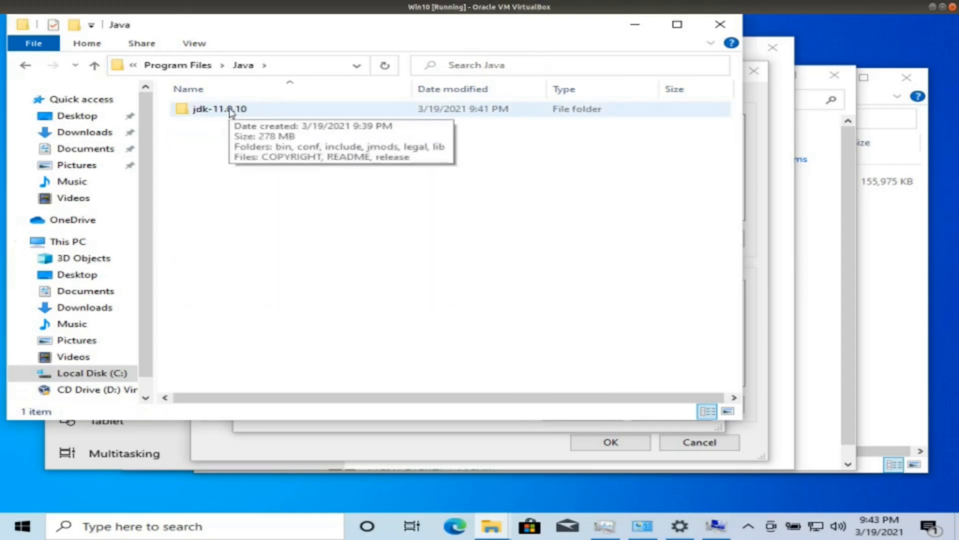
double_click(230, 111)
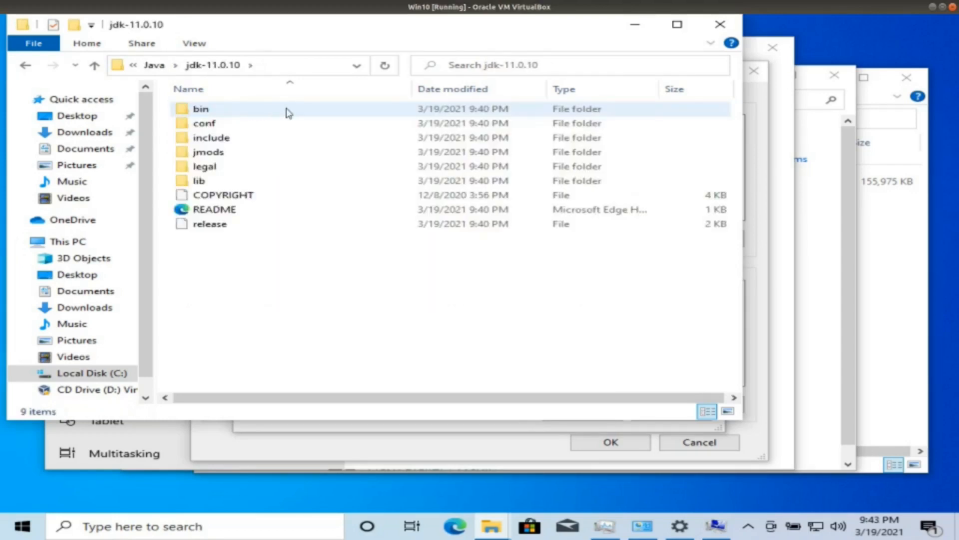
double_click(201, 109)
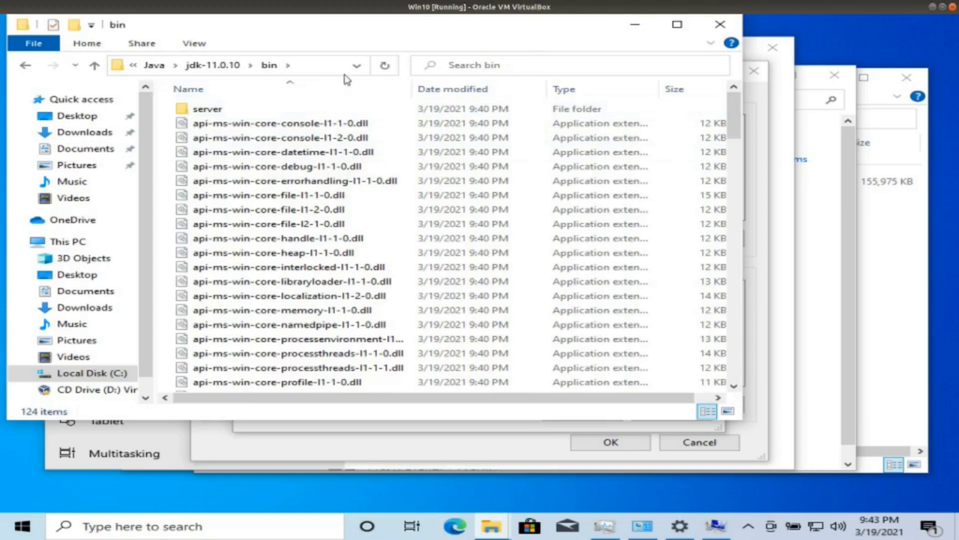
left_click(318, 65)
key("ctrl+c")
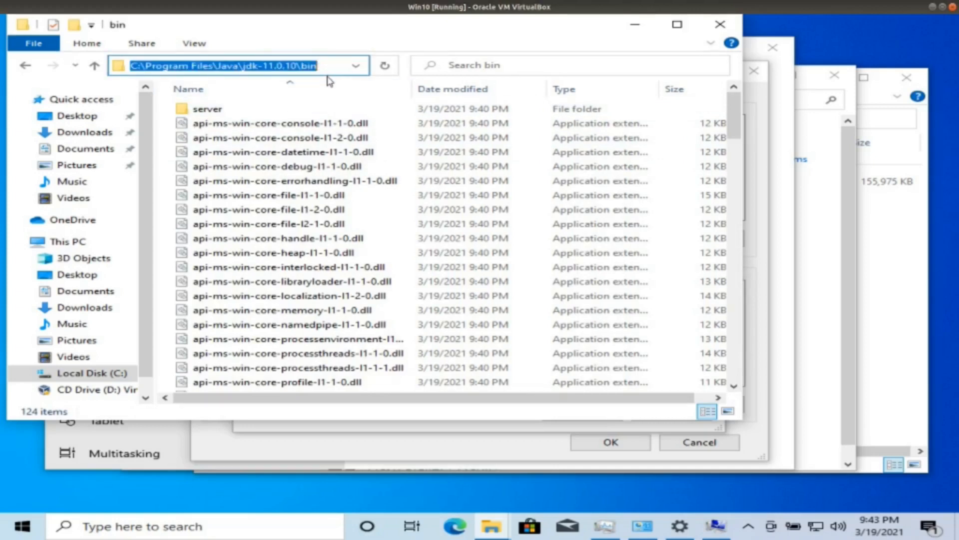
Add C:\Program Files\Java\jdk-11.0.10\bin as a new entry in the system Path variable and save the environment variables
left_click(492, 530)
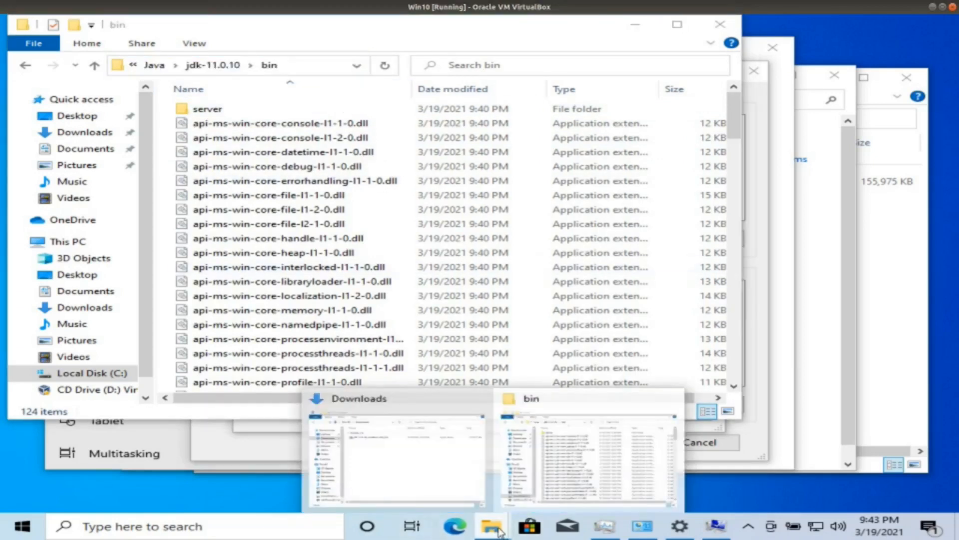
left_click(715, 526)
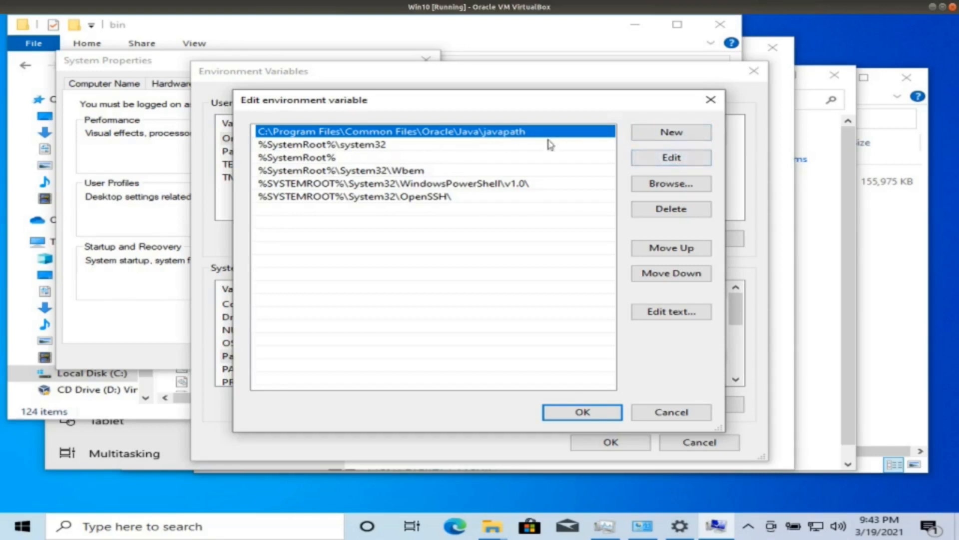
left_click(666, 164)
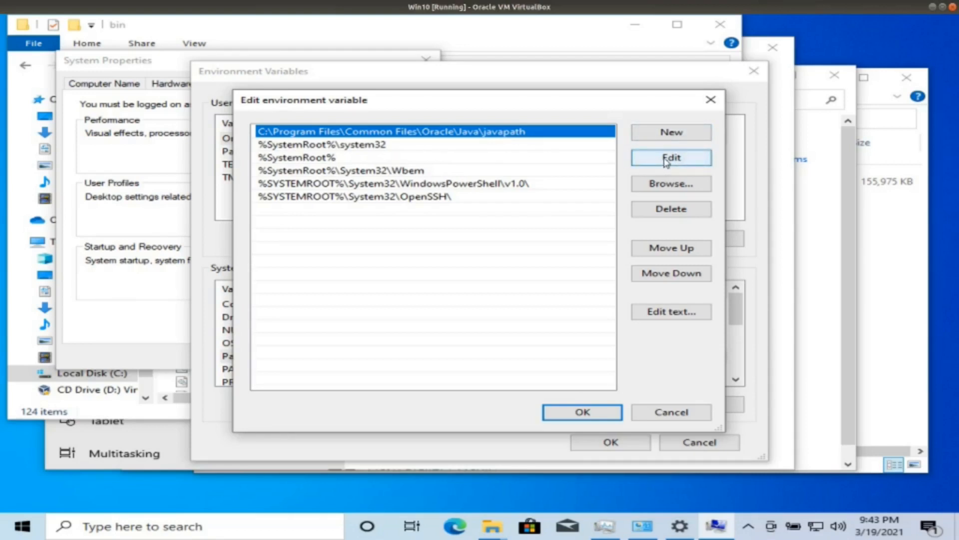
left_click(681, 133)
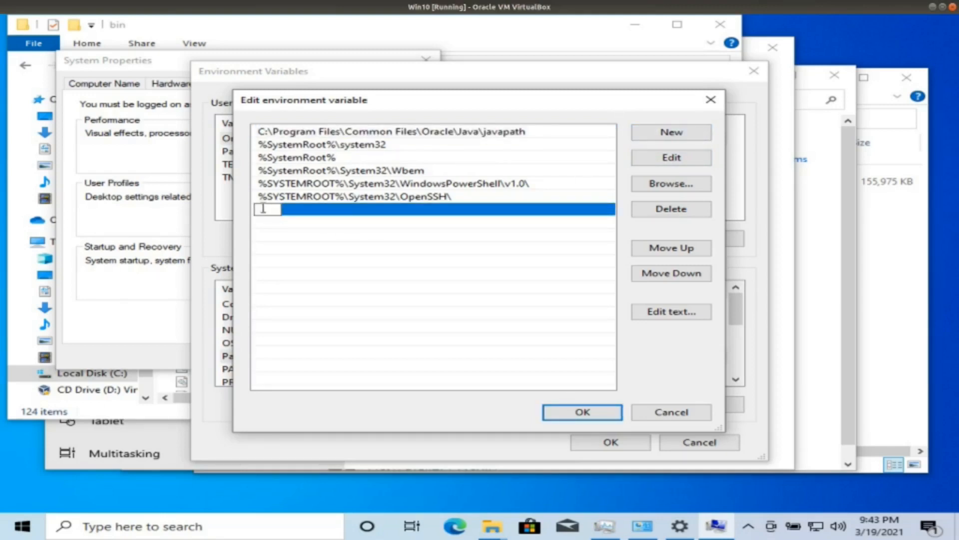
key("ctrl+v")
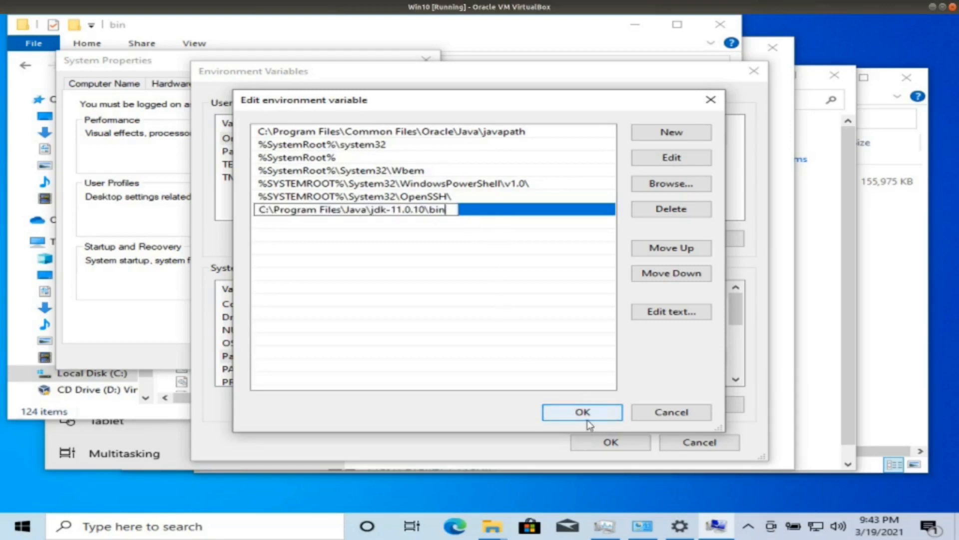
left_click(573, 412)
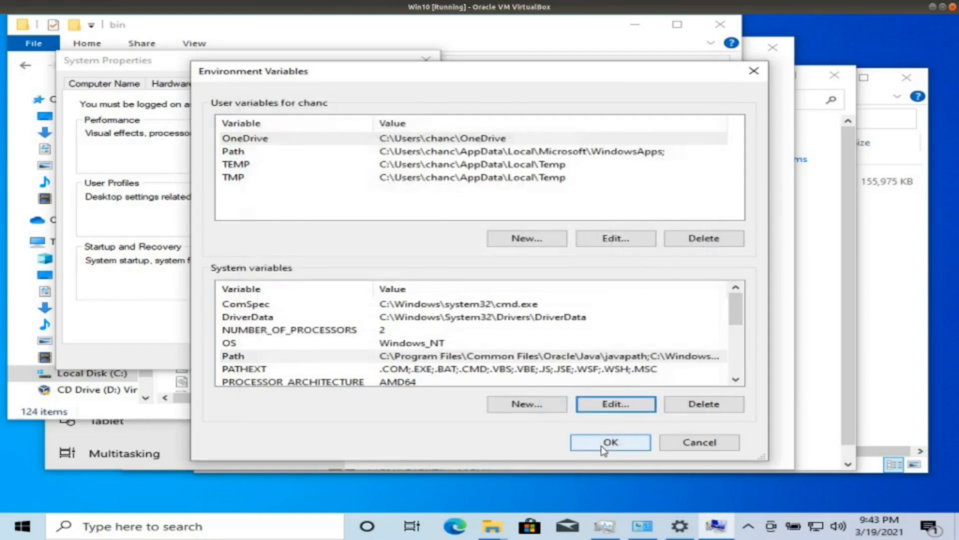
left_click(611, 443)
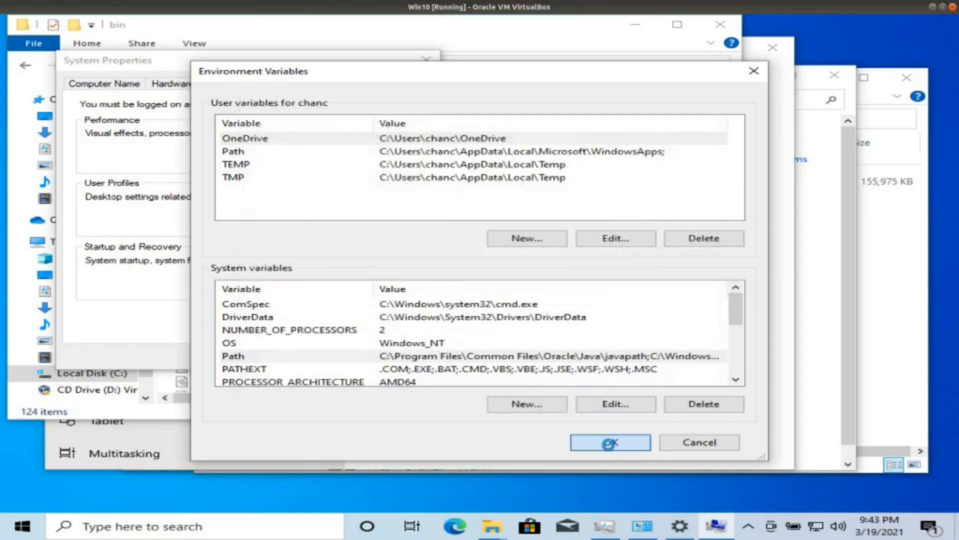
Confirm the System Properties dialog and close the remaining File Explorer, Settings and Control Panel windows to clear the desktop
left_click(270, 358)
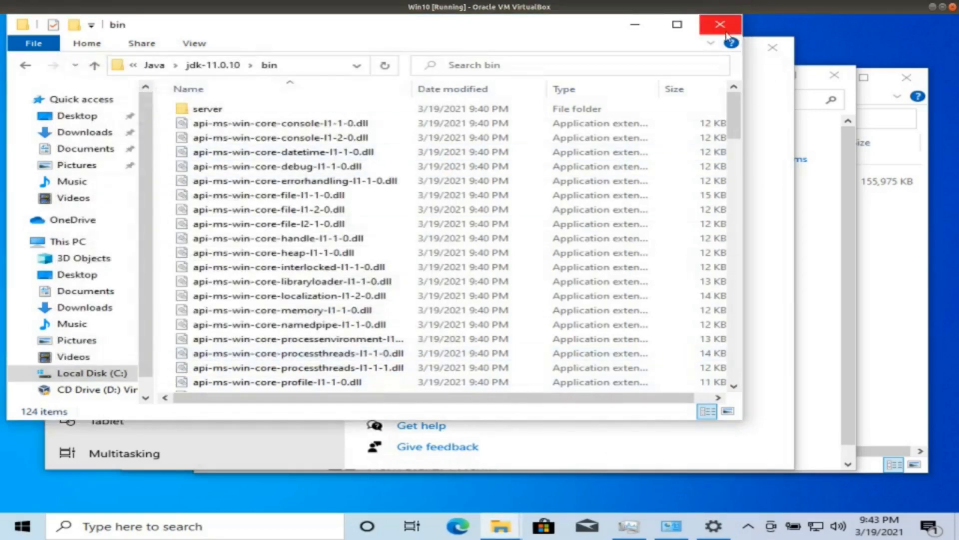
left_click(726, 35)
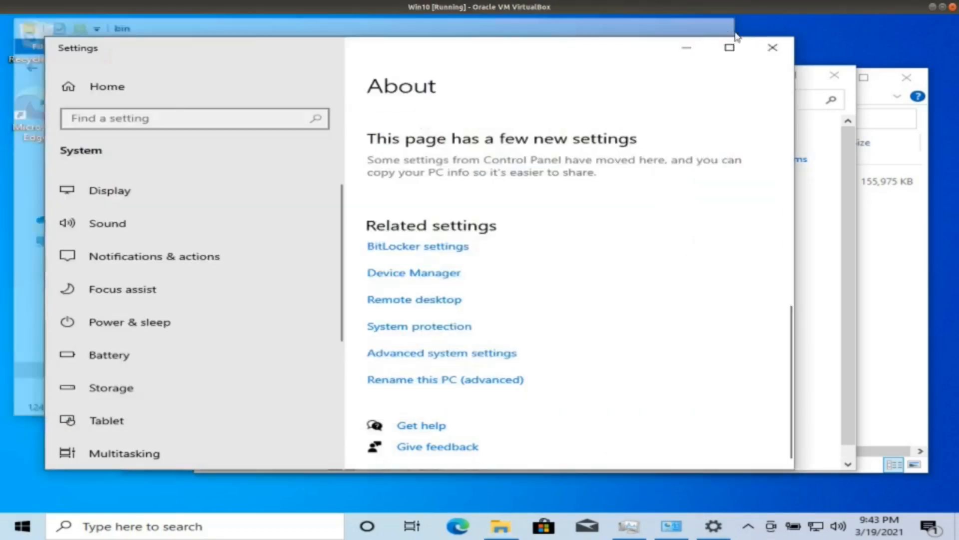
left_click(773, 47)
left_click(843, 73)
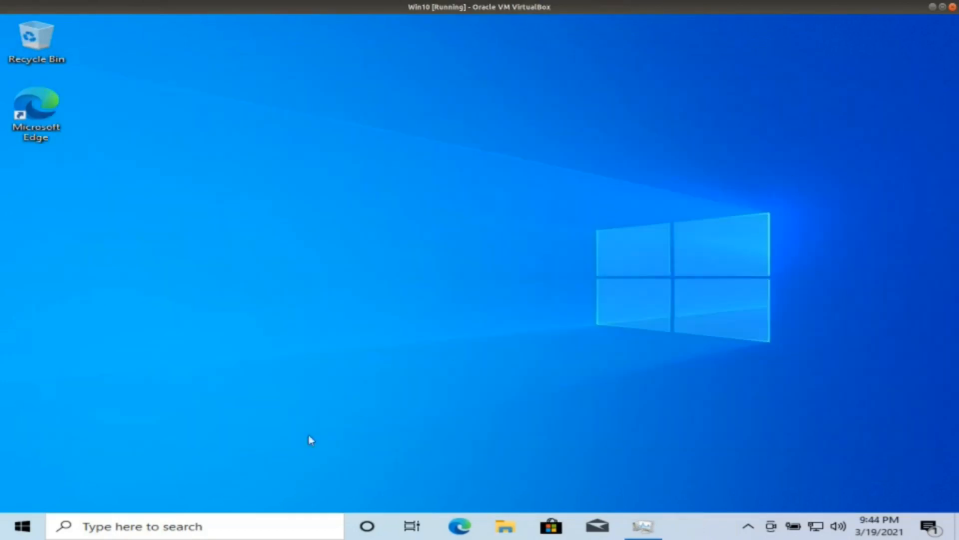
Find Command Prompt by searching for "cmd" and run it as administrator, allowing it to make changes to the device
left_click(210, 525)
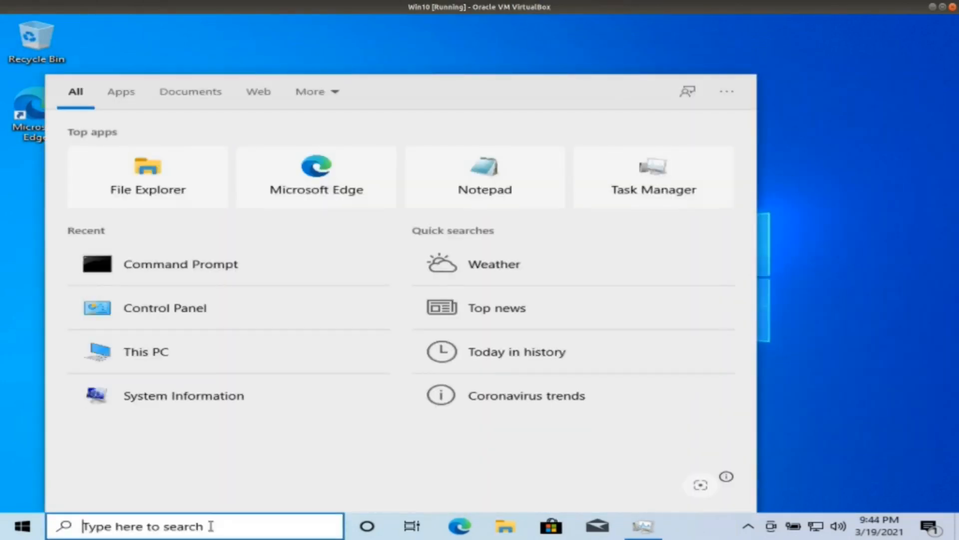
type("cmd")
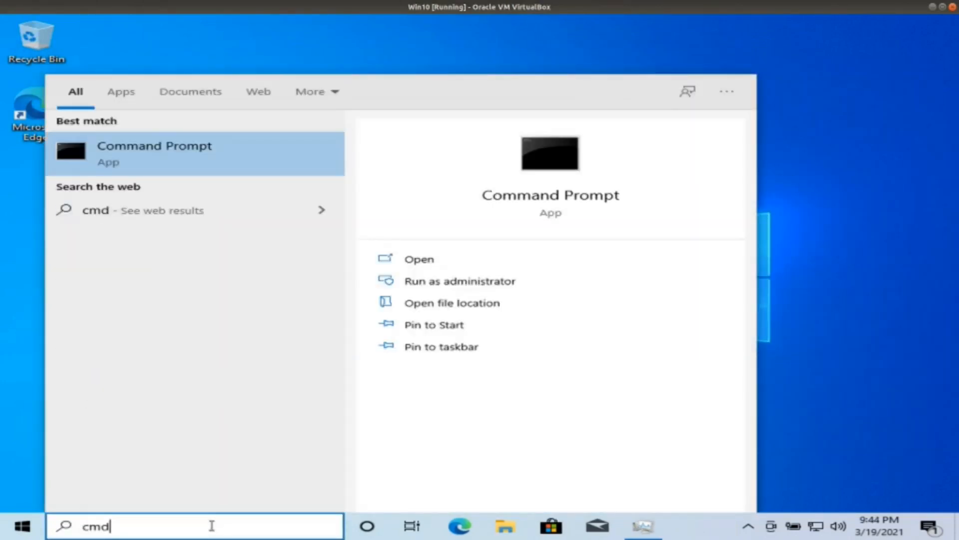
left_click(451, 286)
left_click(411, 286)
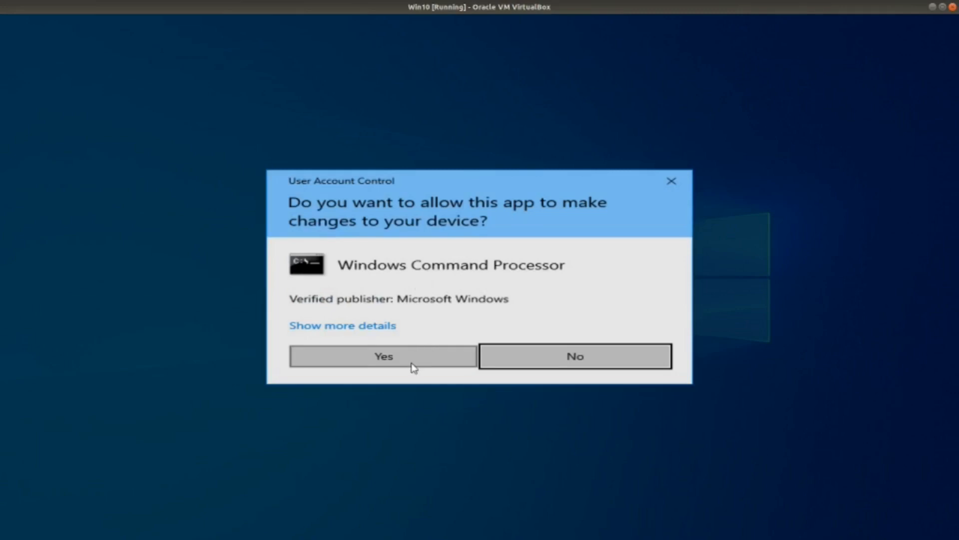
left_click(419, 361)
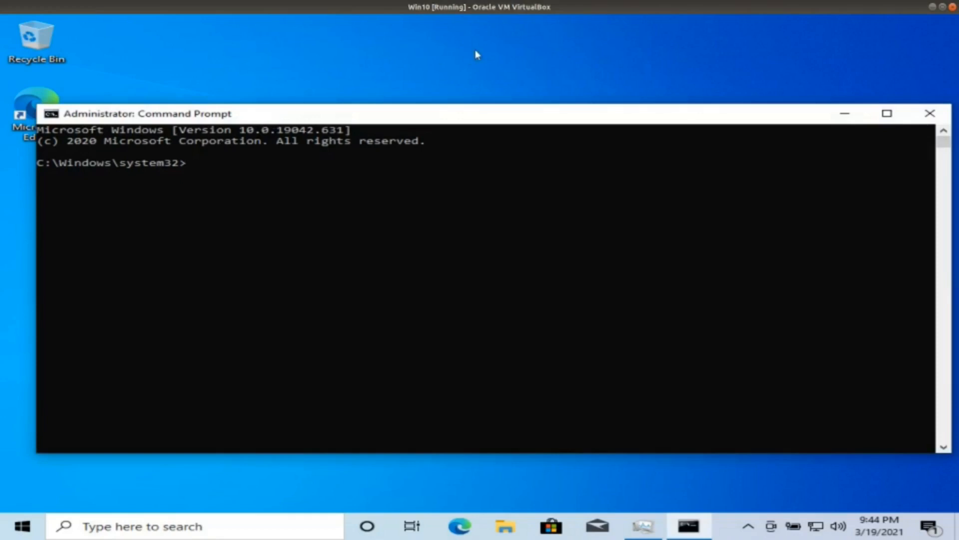
Check the installed Java version by running java -version in the Administrator Command Prompt
type("java -version")
key("Return")
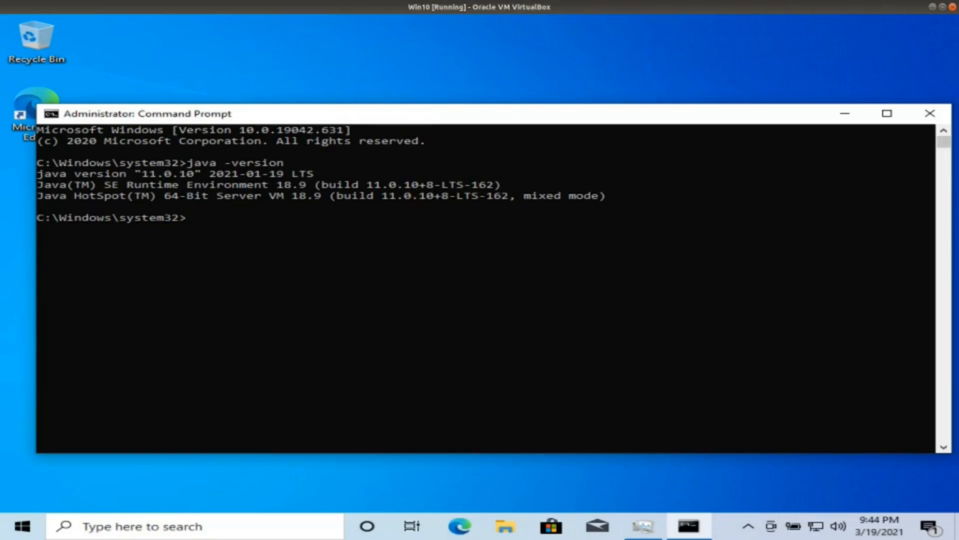
left_click(274, 204)
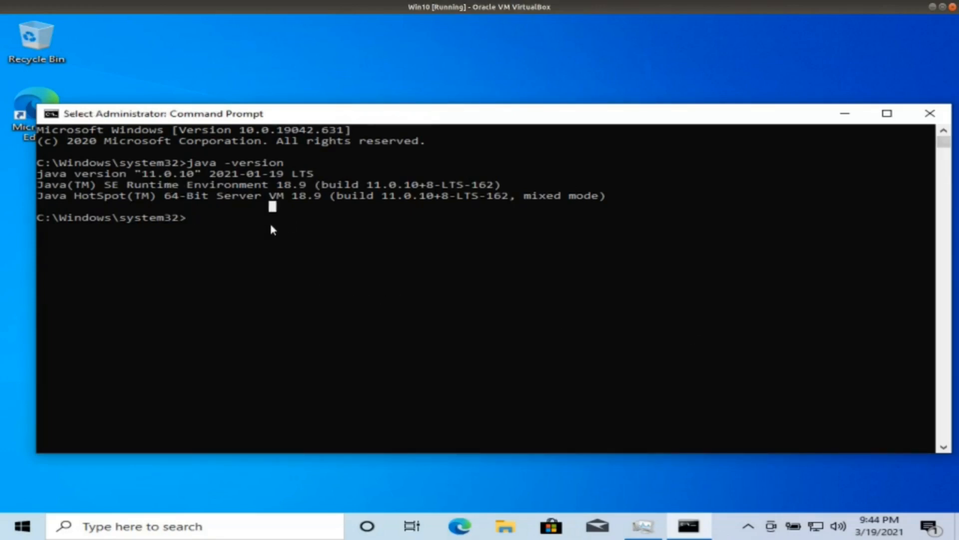